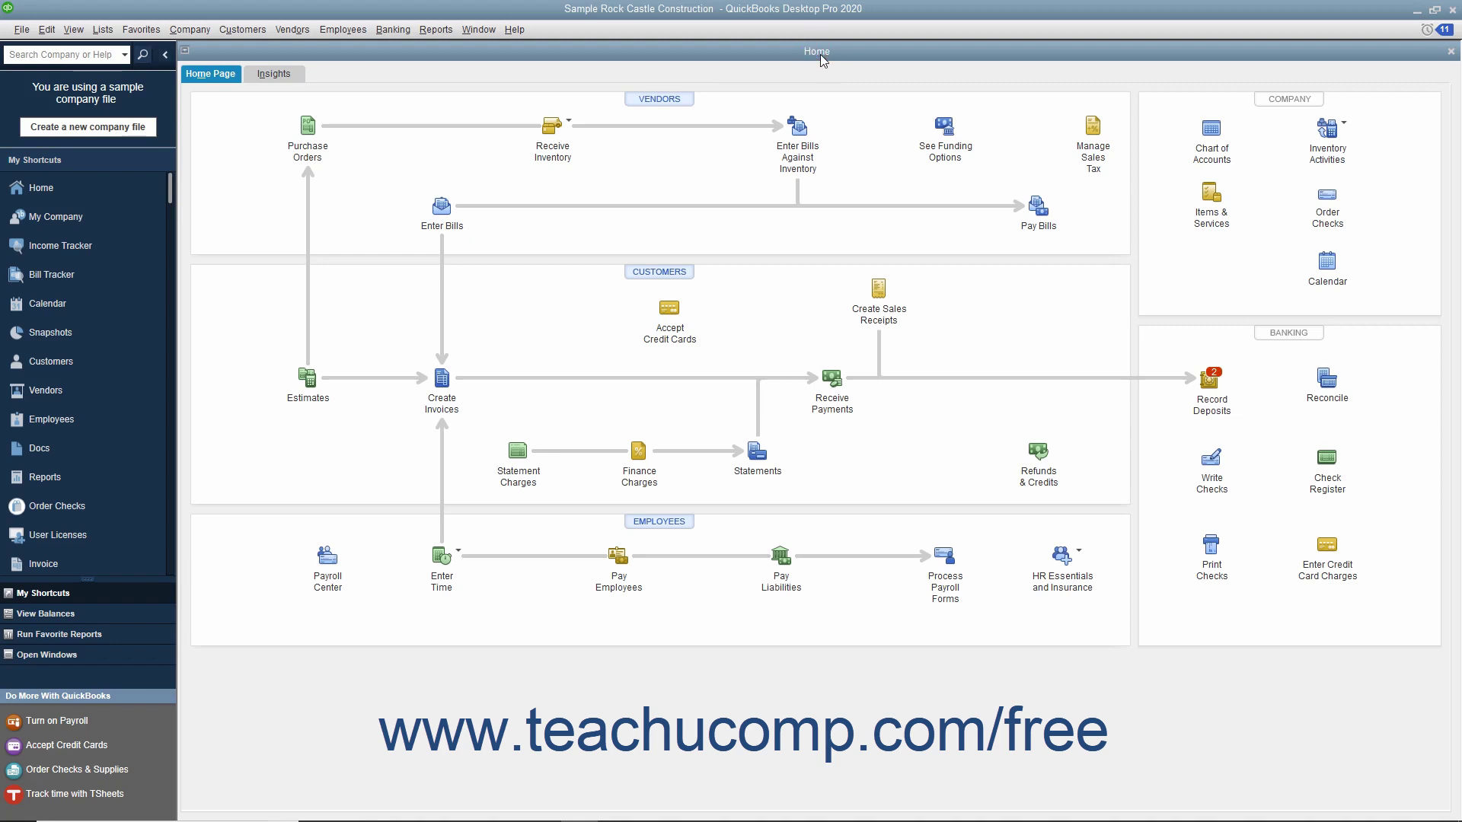
Switch to Insights and back to the Home page, then close the Home window.
click(265, 76)
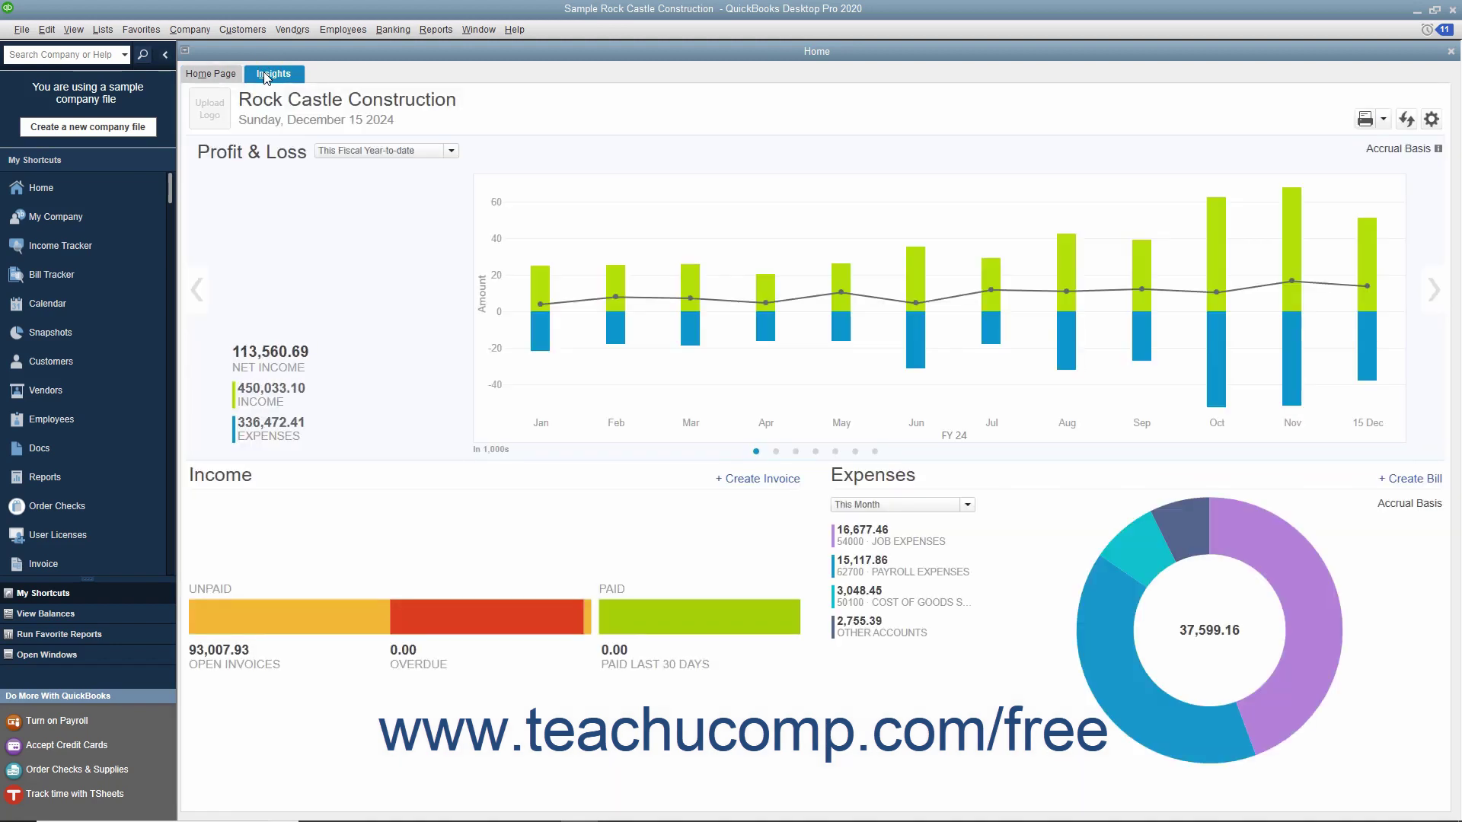
click(225, 75)
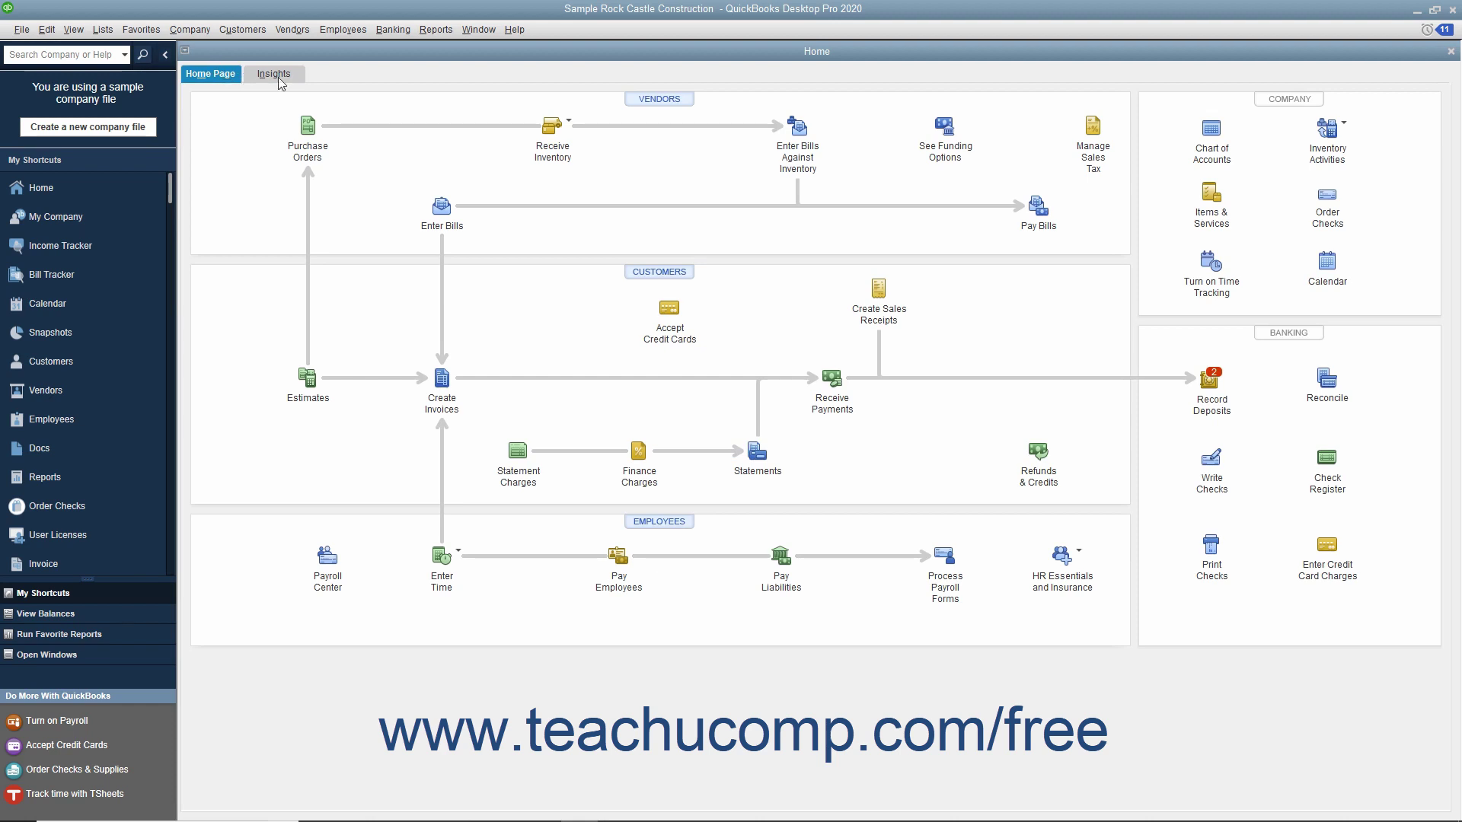
click(1451, 52)
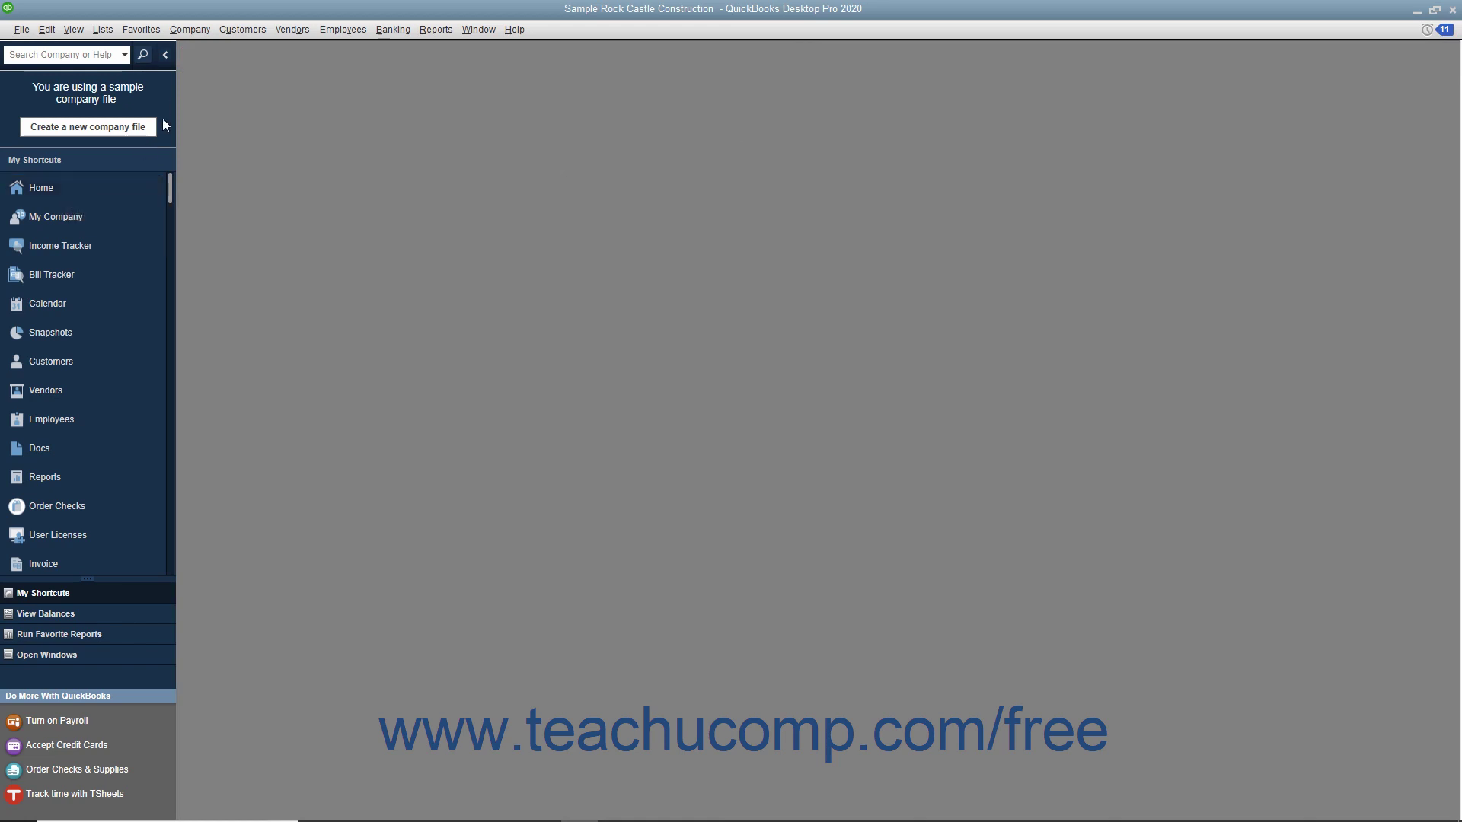
Reopen Home from the Company menu and start a blank invoice number 1100.
click(190, 29)
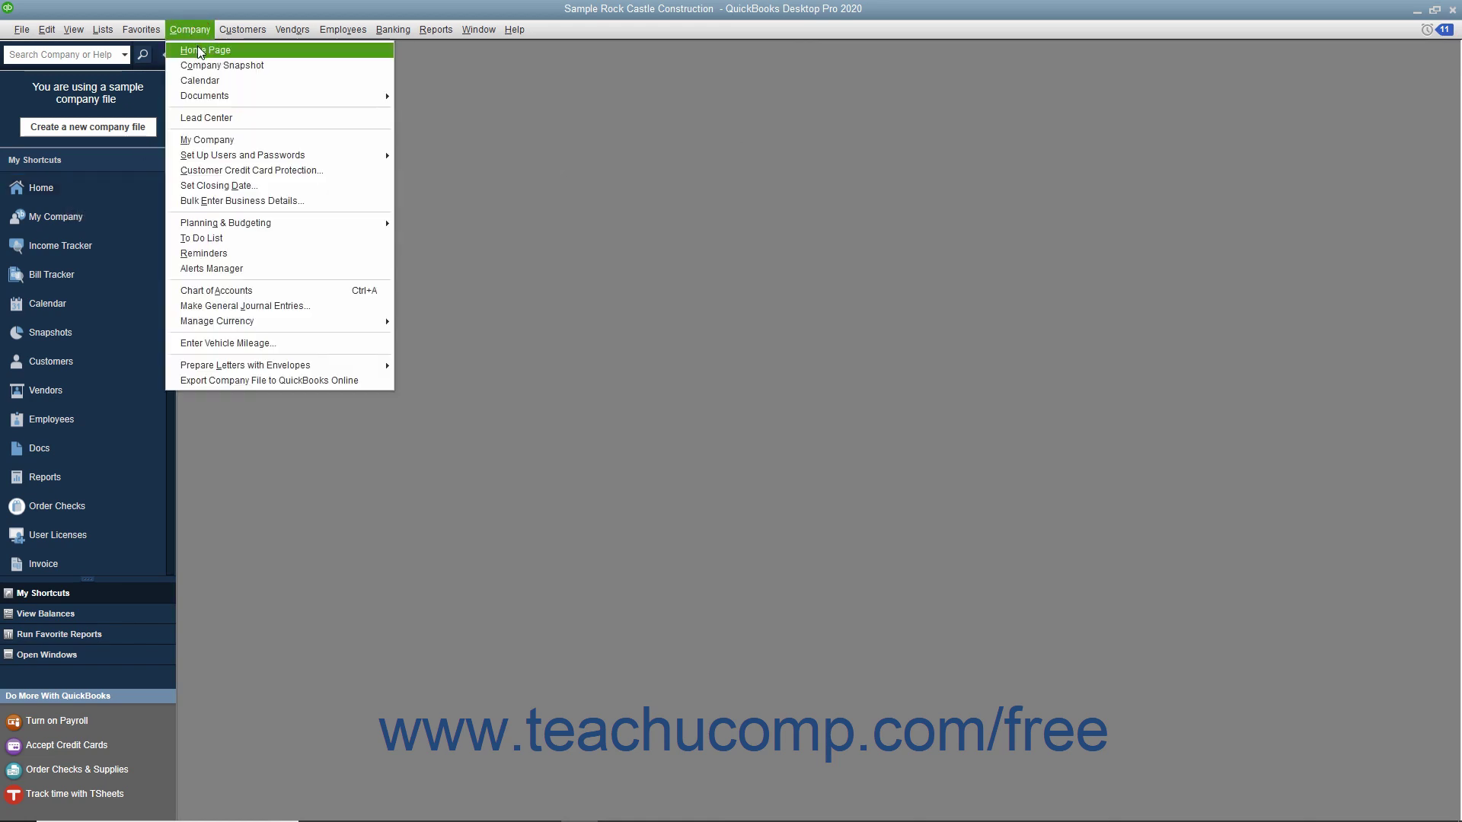
click(200, 50)
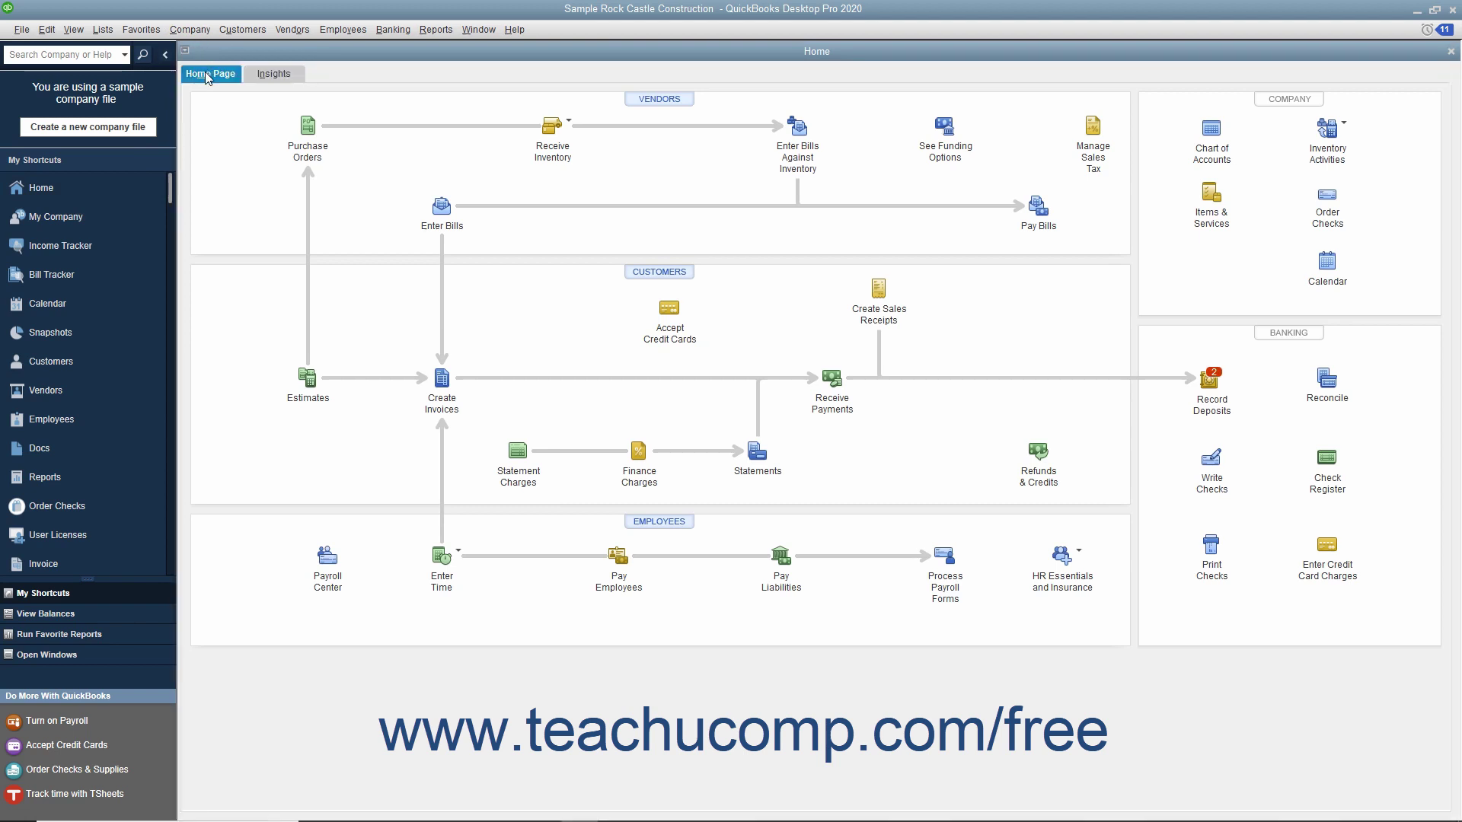
click(205, 74)
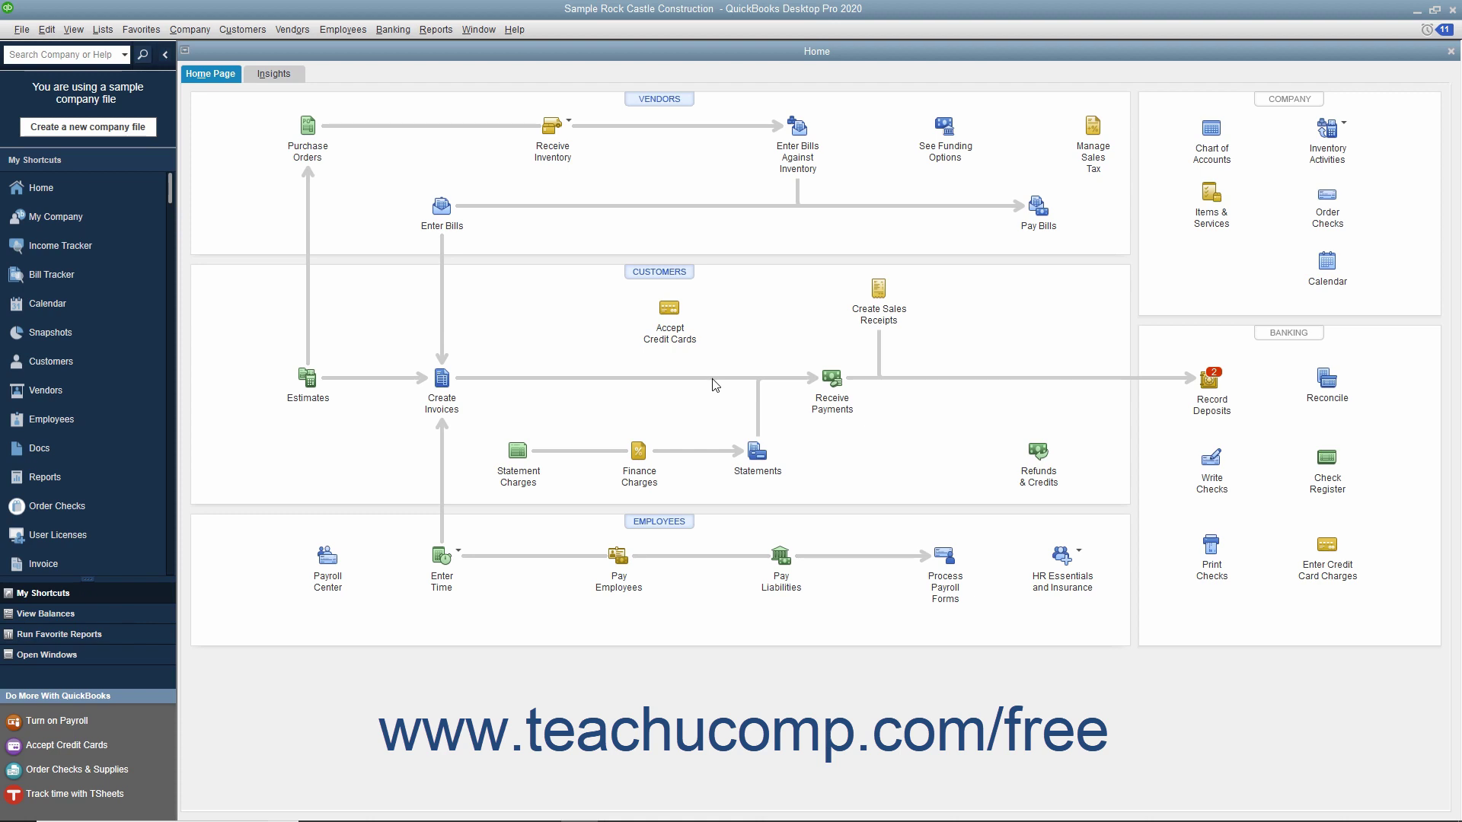
click(440, 379)
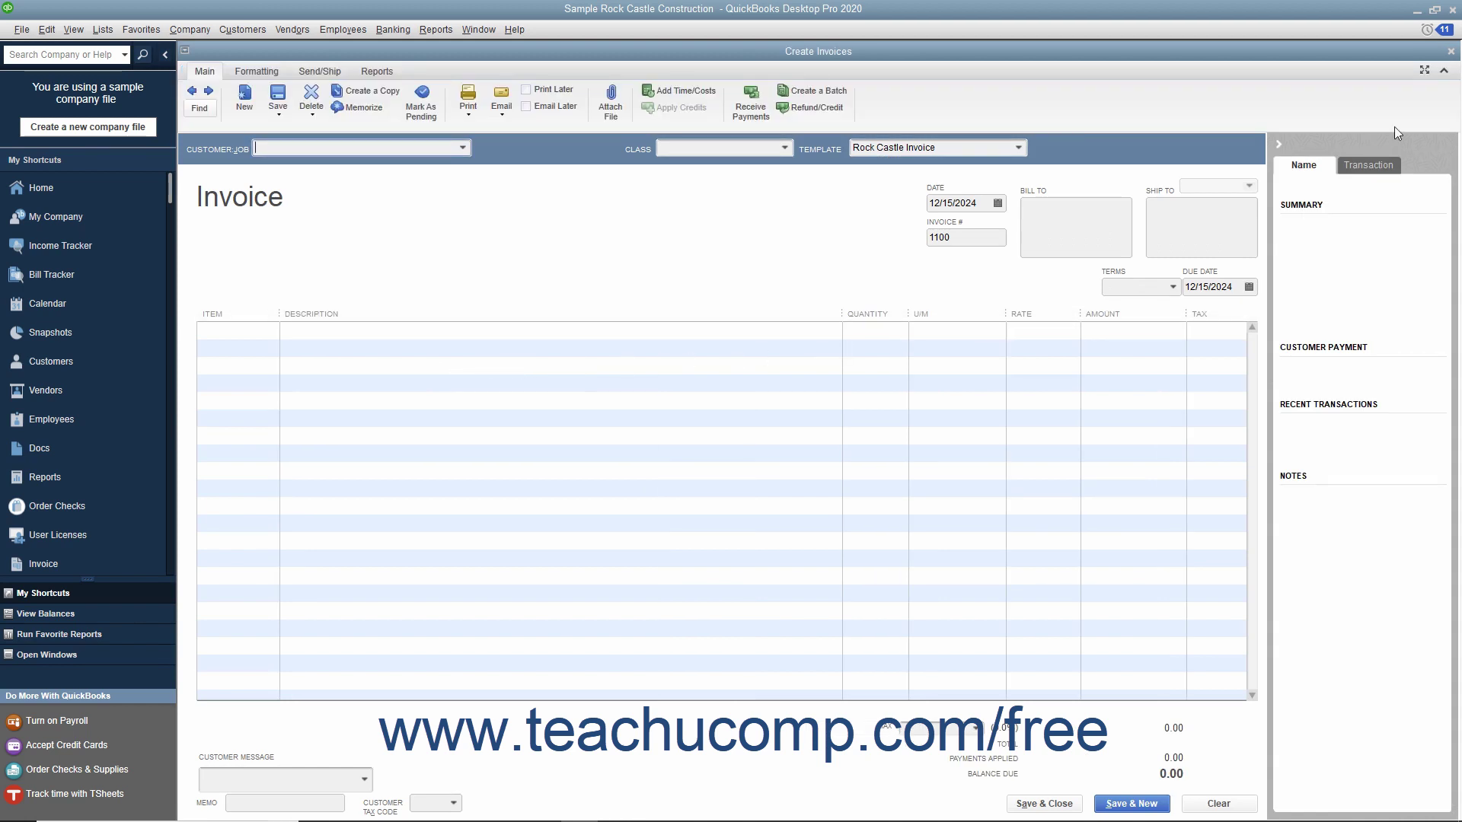
Close the blank Create Invoices form without saving it.
click(1450, 52)
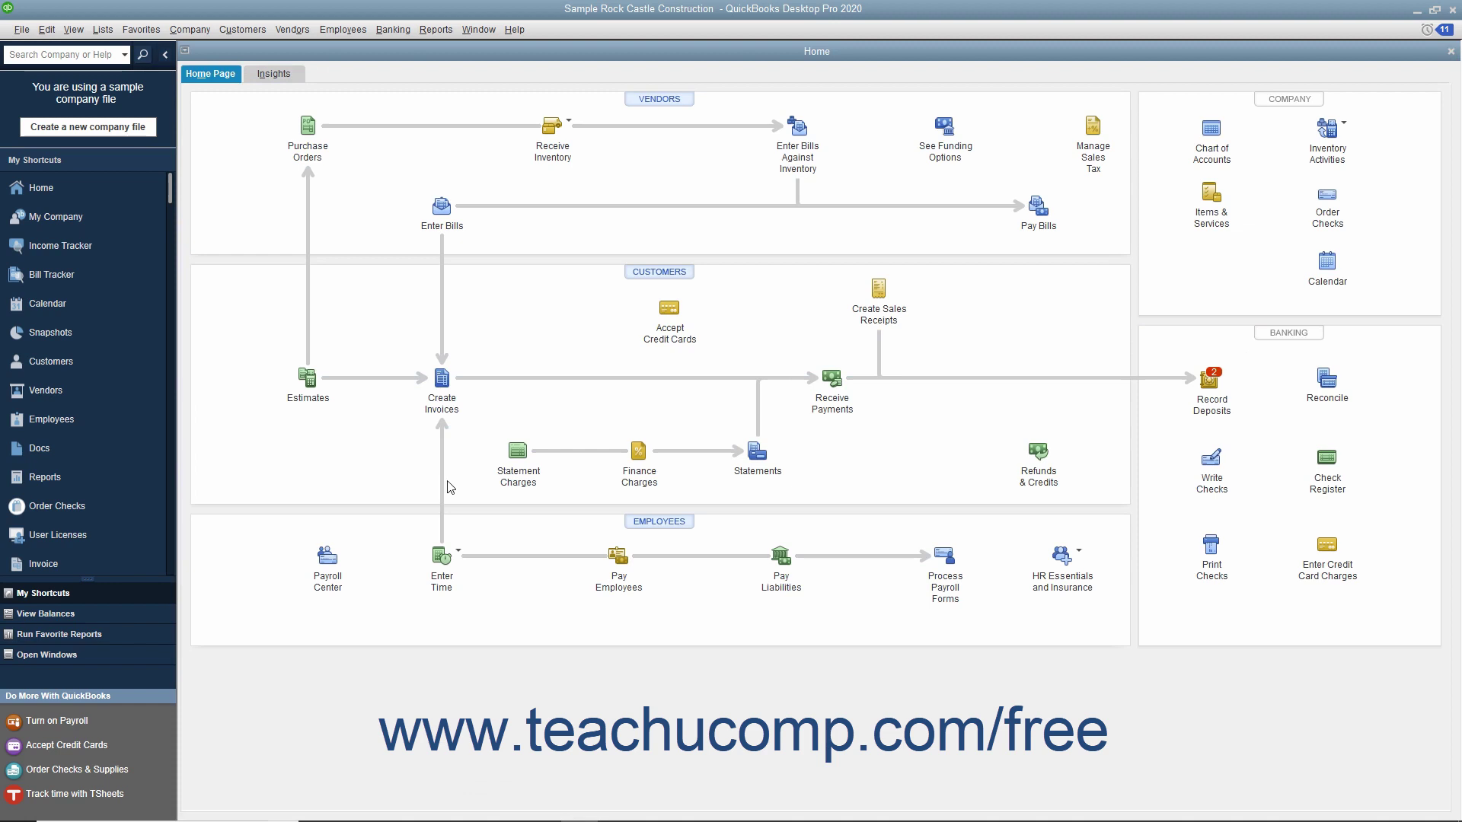
Show the Insights dashboard with fiscal-year-to-date net income of 113,560.69.
click(274, 74)
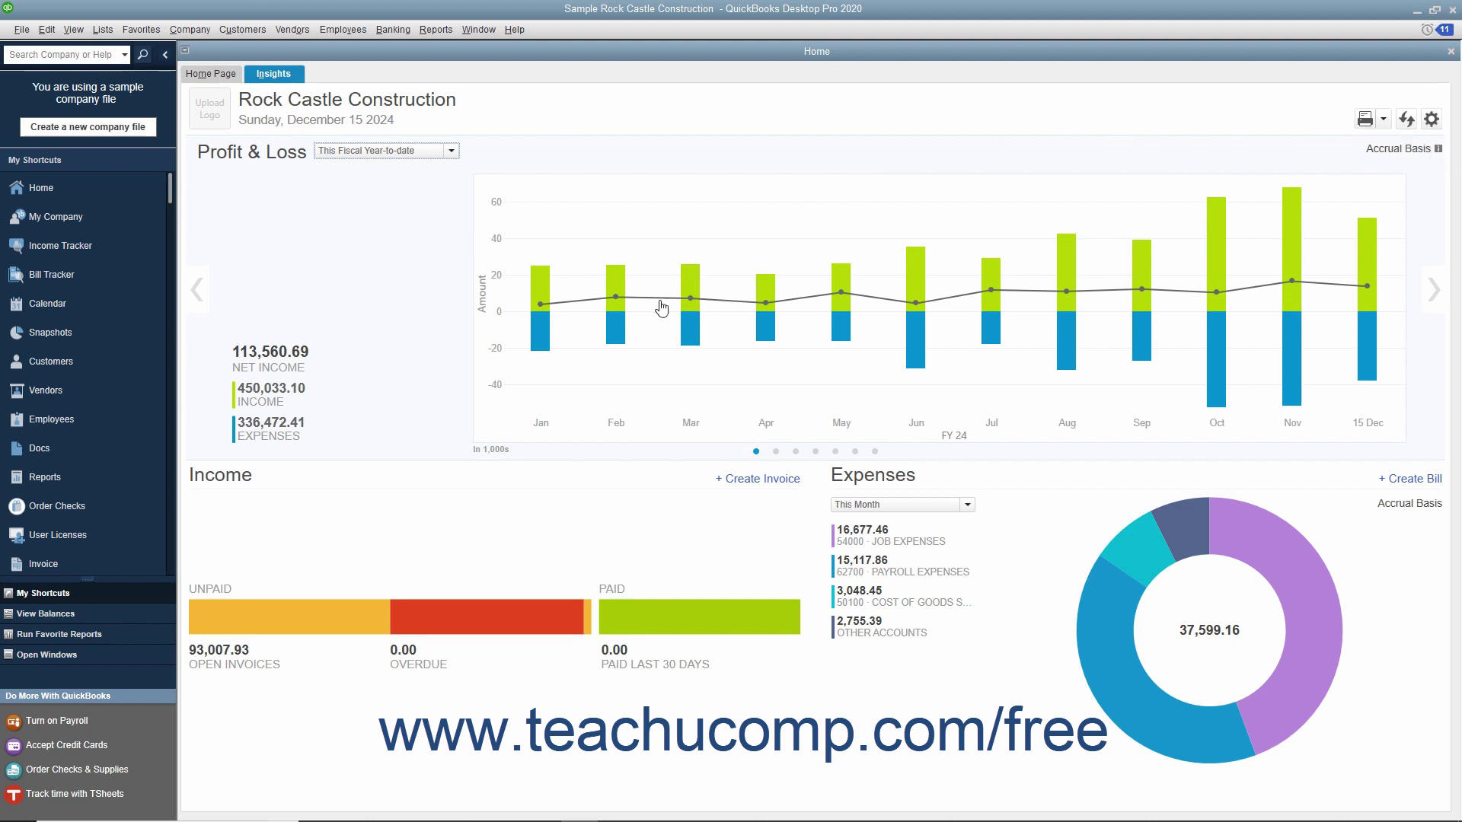
mouse_move(540, 329)
Upload RCC Logo.png as the company logo on the Insights page.
click(220, 120)
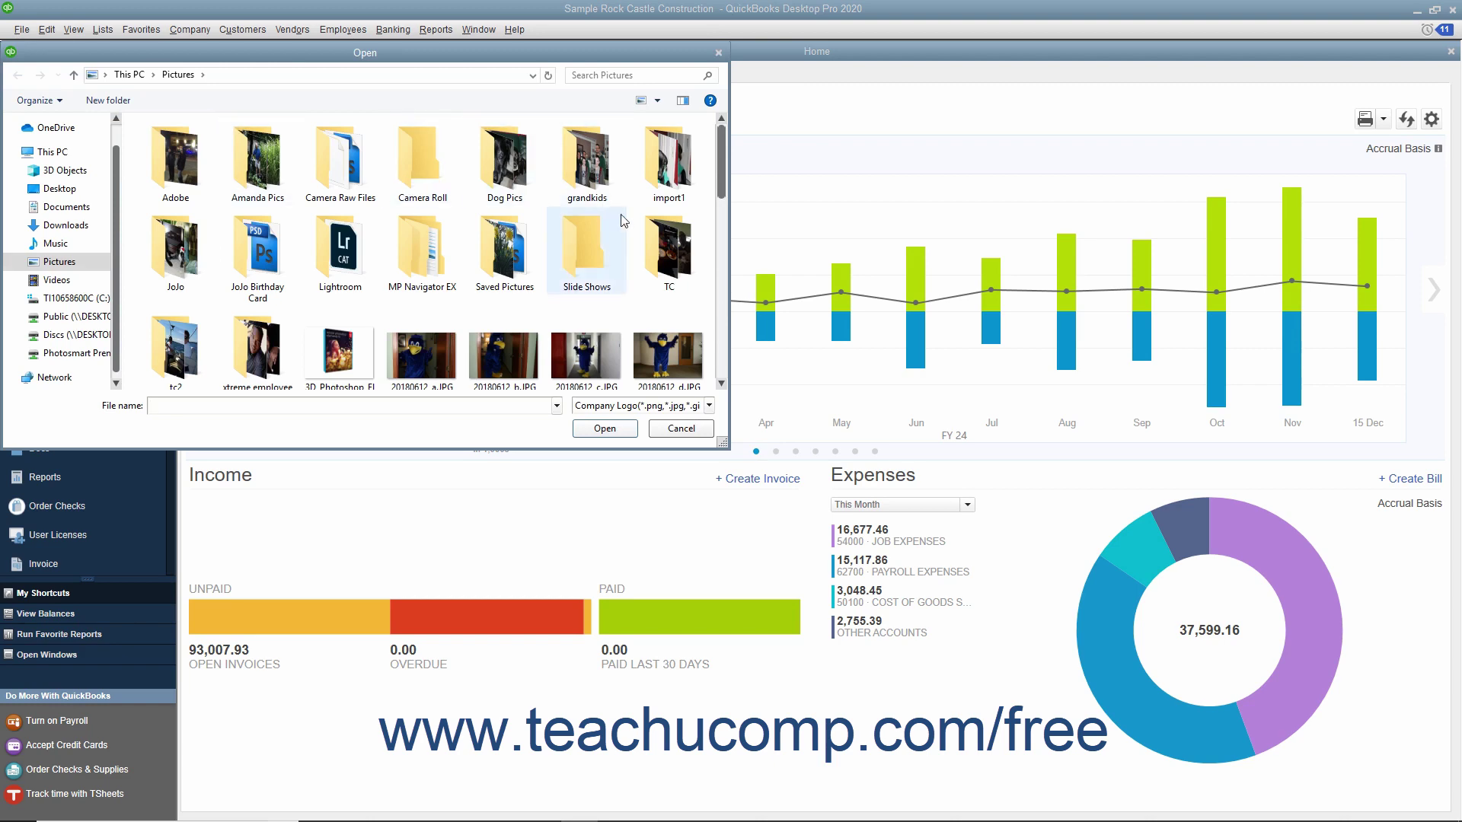
scroll(653, 253, down, 5)
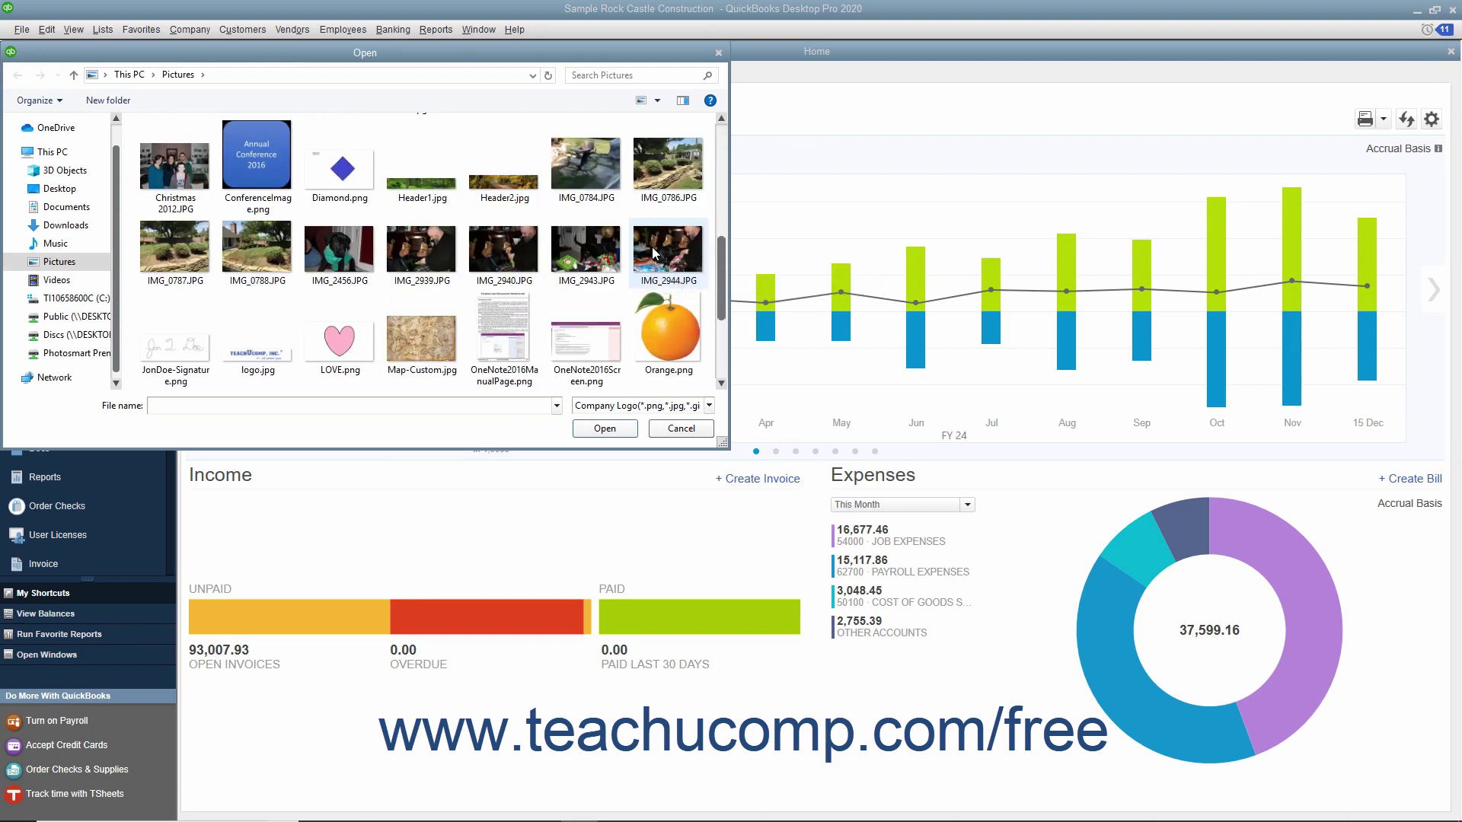
scroll(652, 253, down, 3)
click(358, 231)
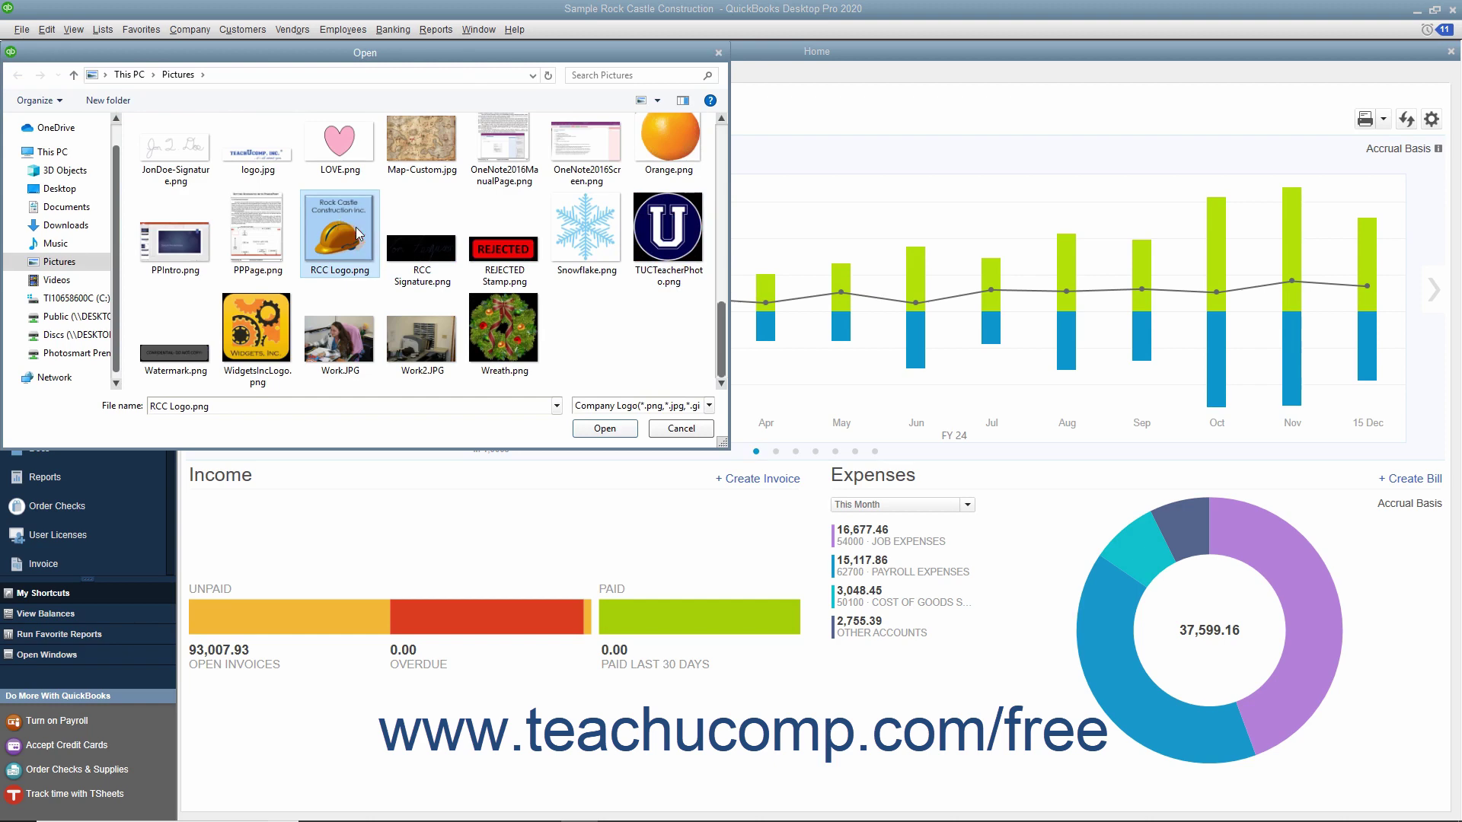
click(611, 431)
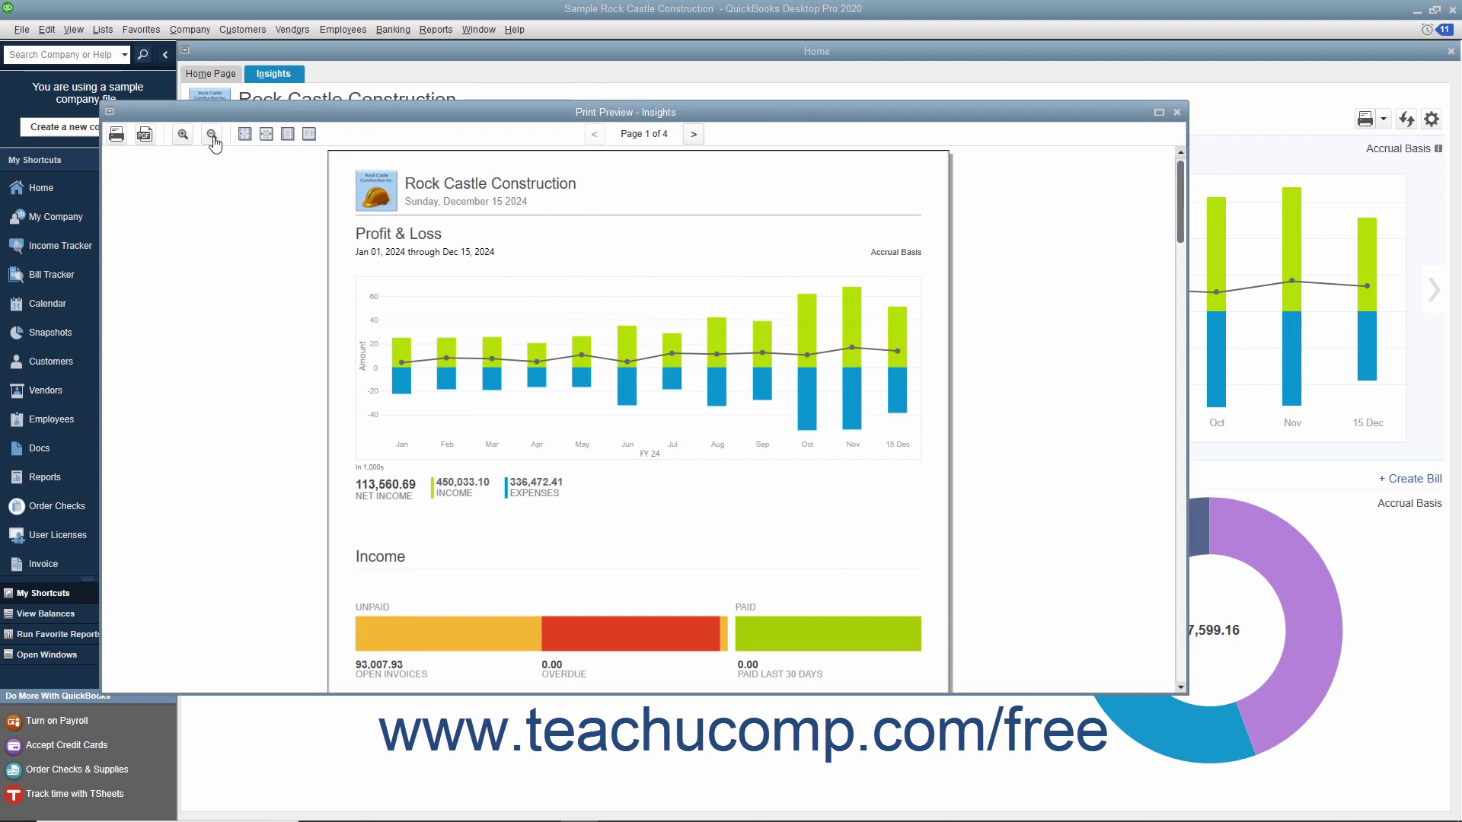
click(185, 134)
click(211, 135)
click(117, 135)
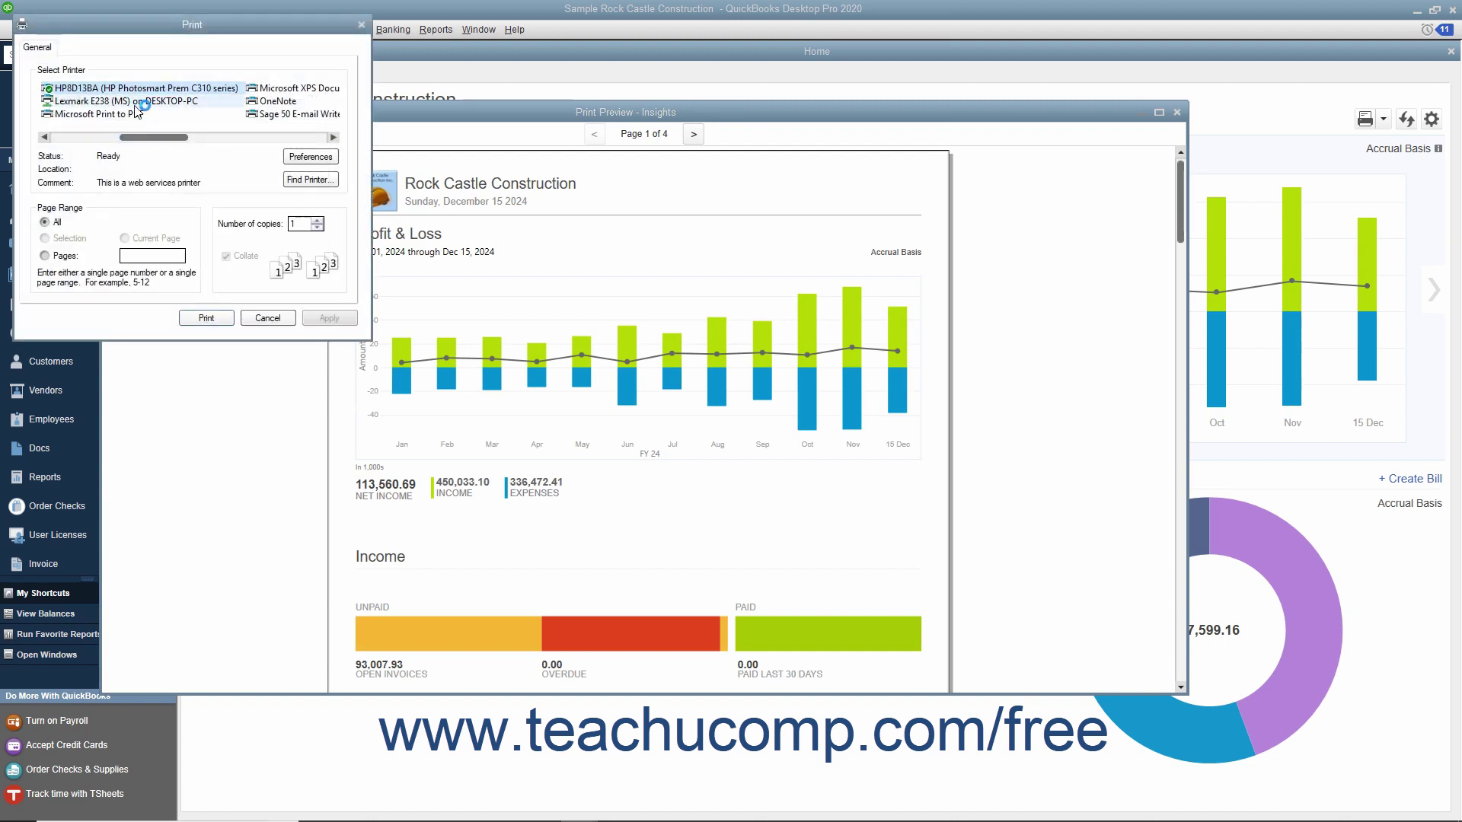
click(134, 103)
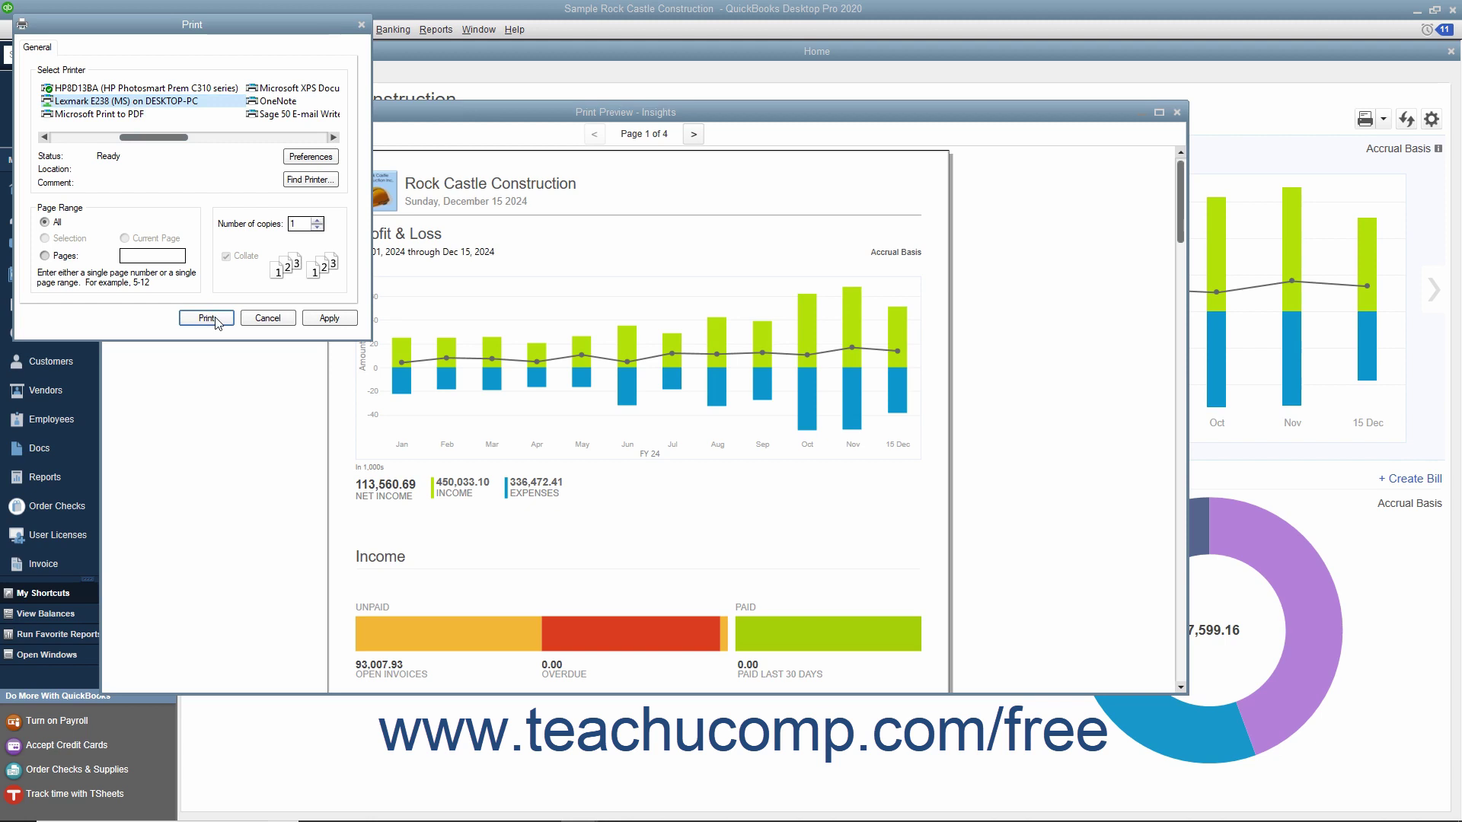
click(270, 320)
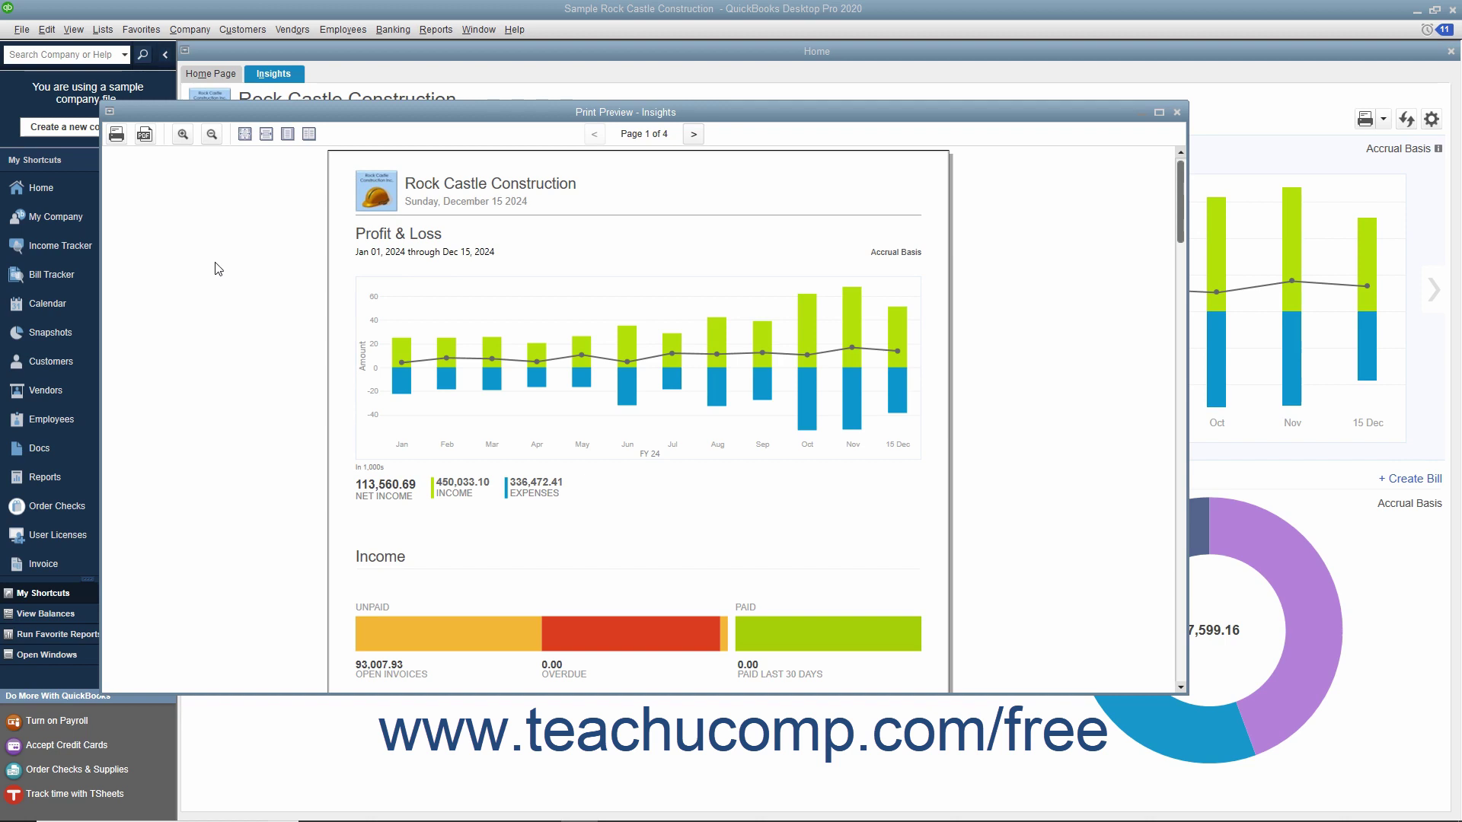
Cancel the PDF save, close Print Preview, and refresh the Insights dashboard.
click(151, 140)
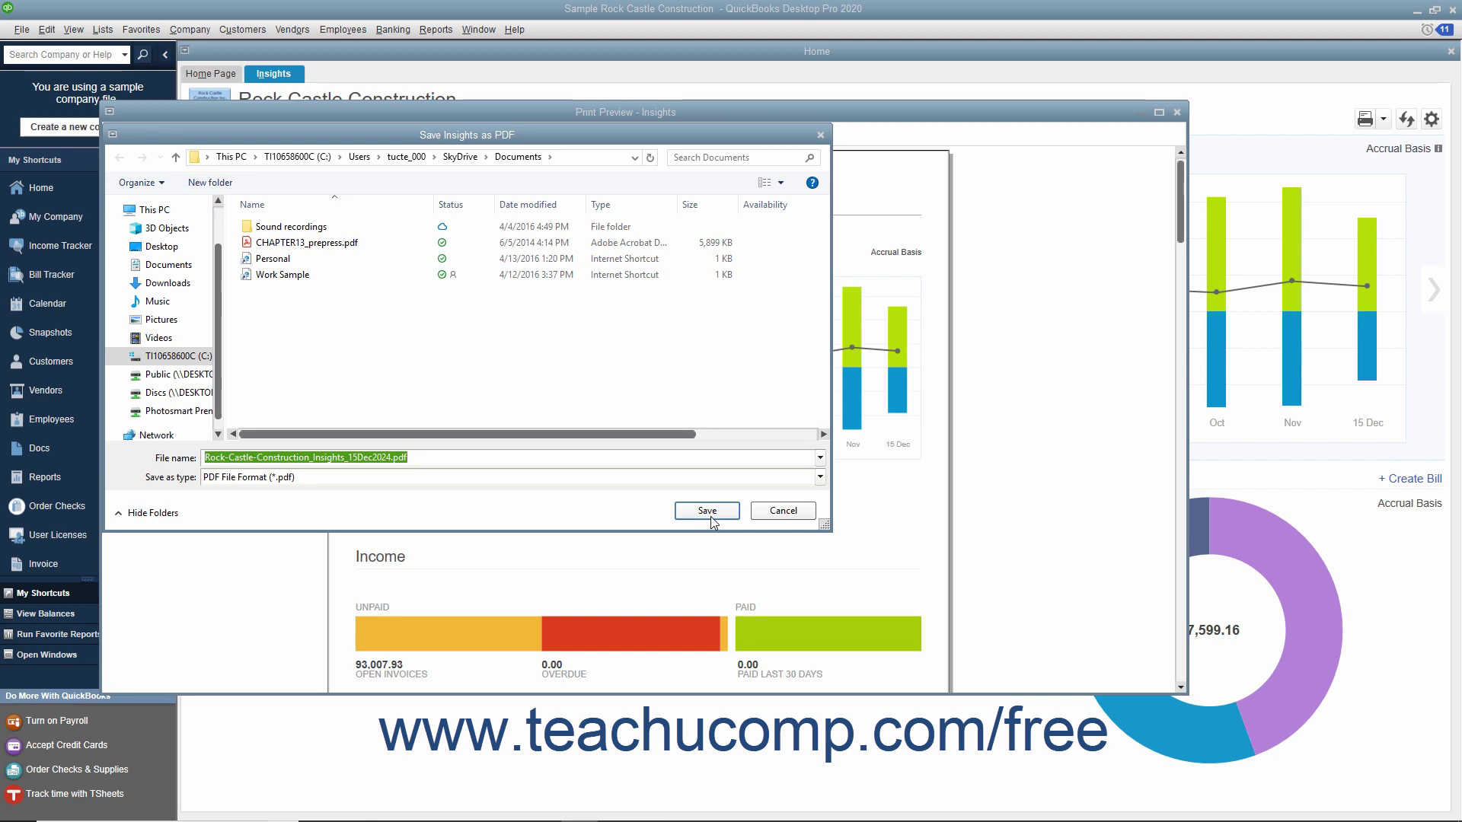
click(786, 512)
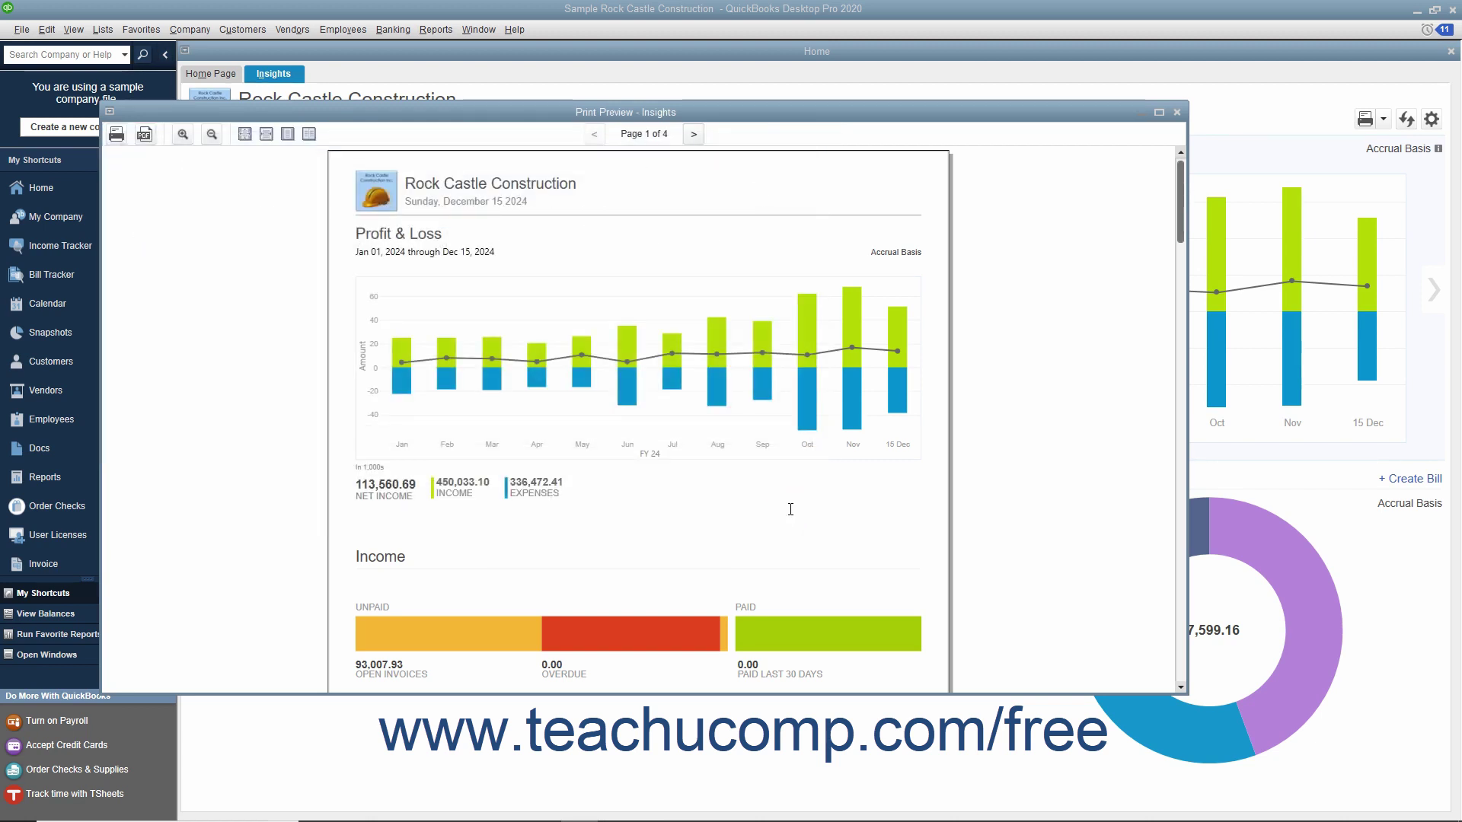
click(1177, 112)
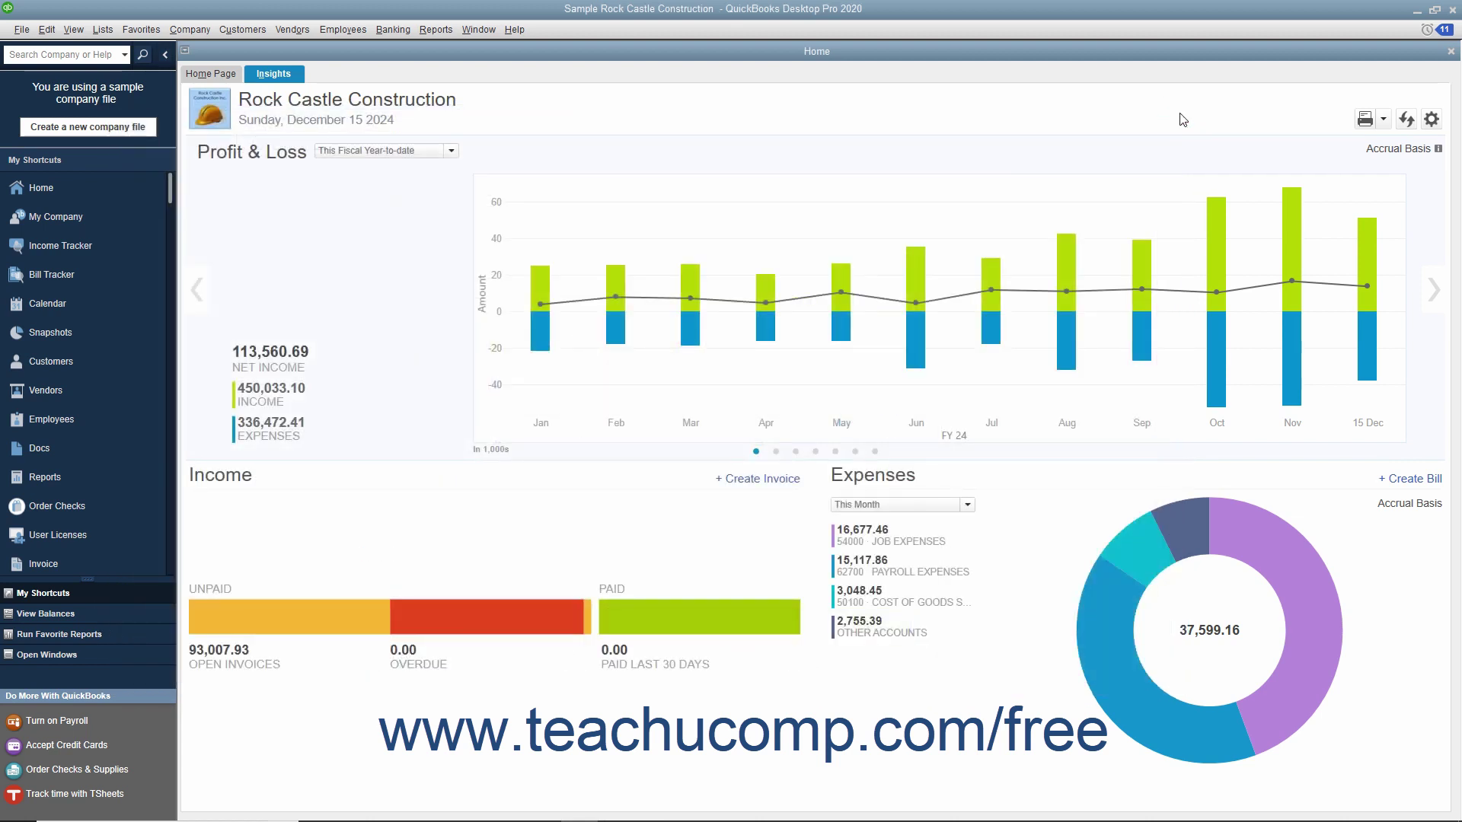
click(1406, 120)
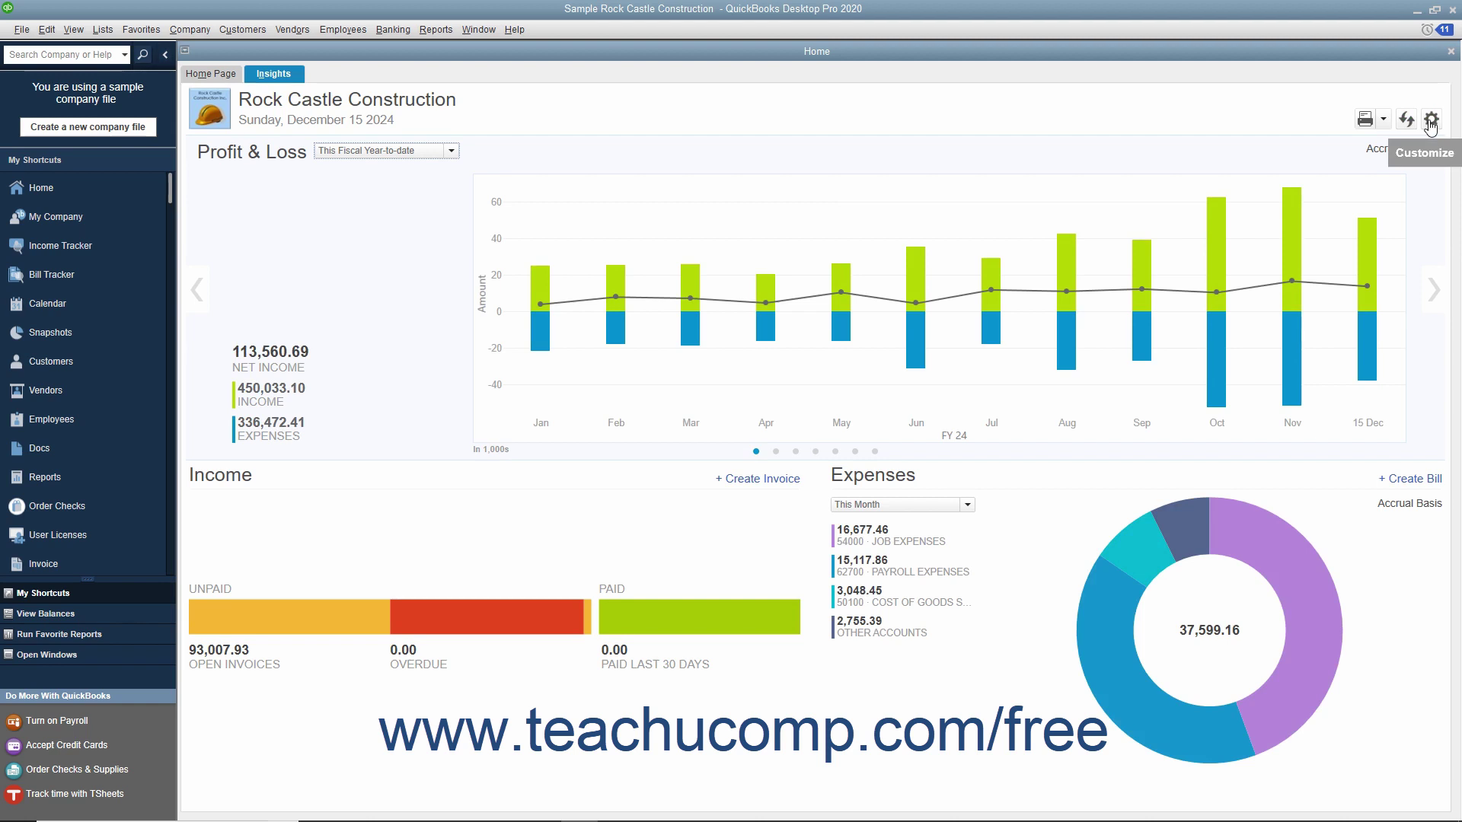
Keep all seven Insights charts checked in the Customize list and confirm.
click(1430, 123)
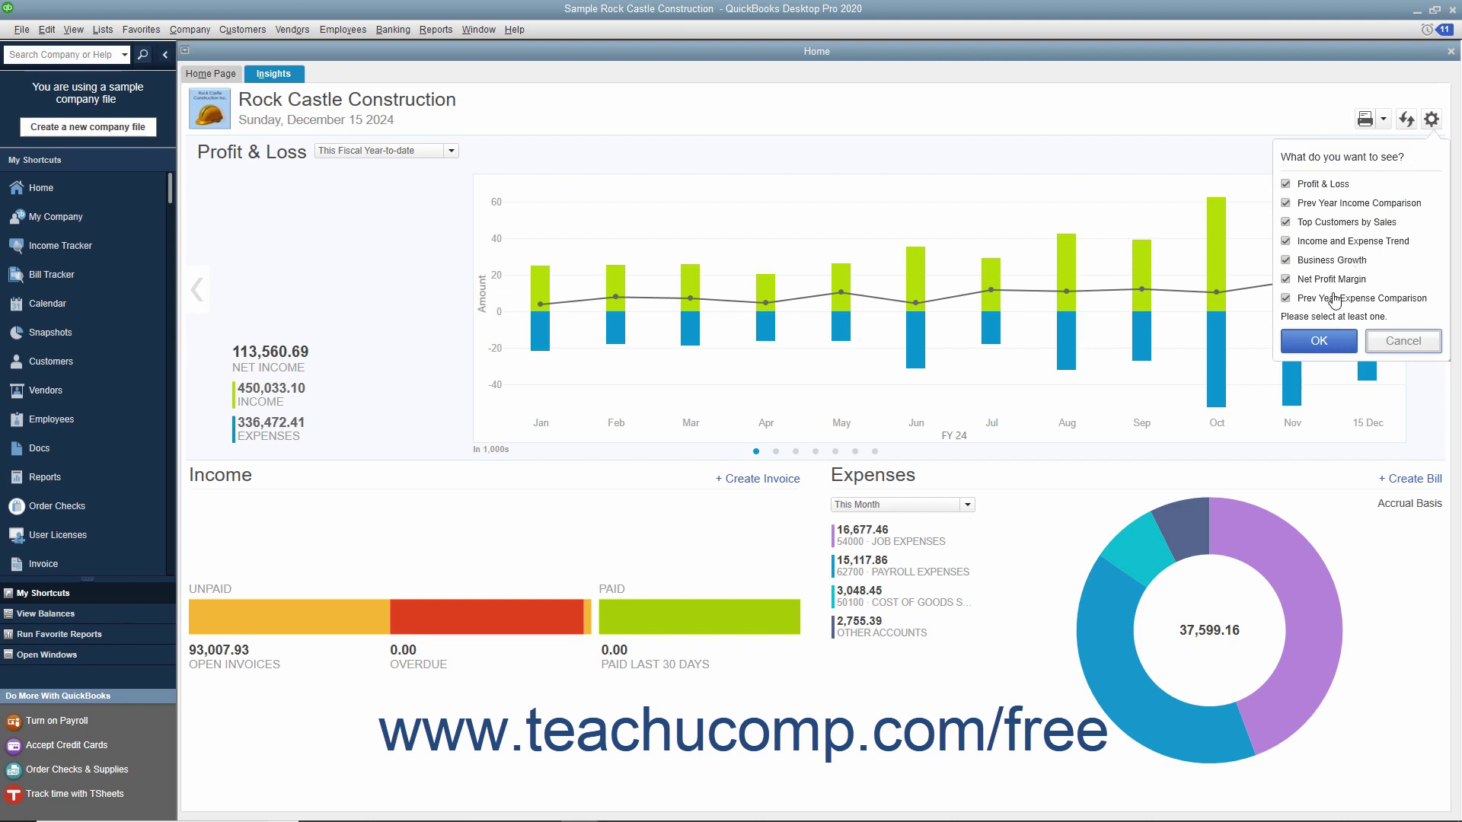
click(1319, 342)
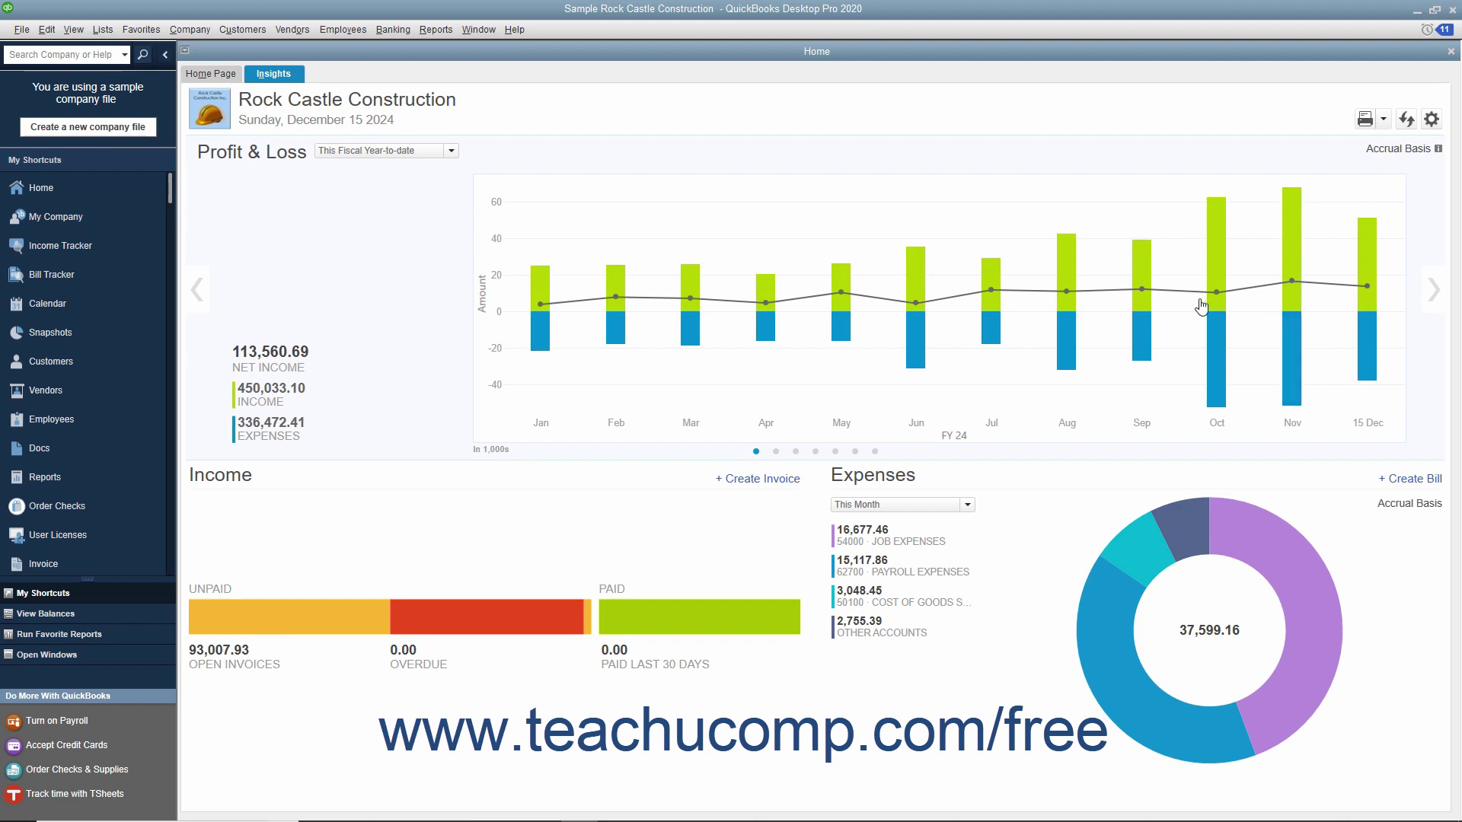
Page past Prev Year Income, Top Customers and Income/Expense Trend to Net Profit Margin (25.3% vs 15.1%).
mouse_move(537, 315)
click(1432, 303)
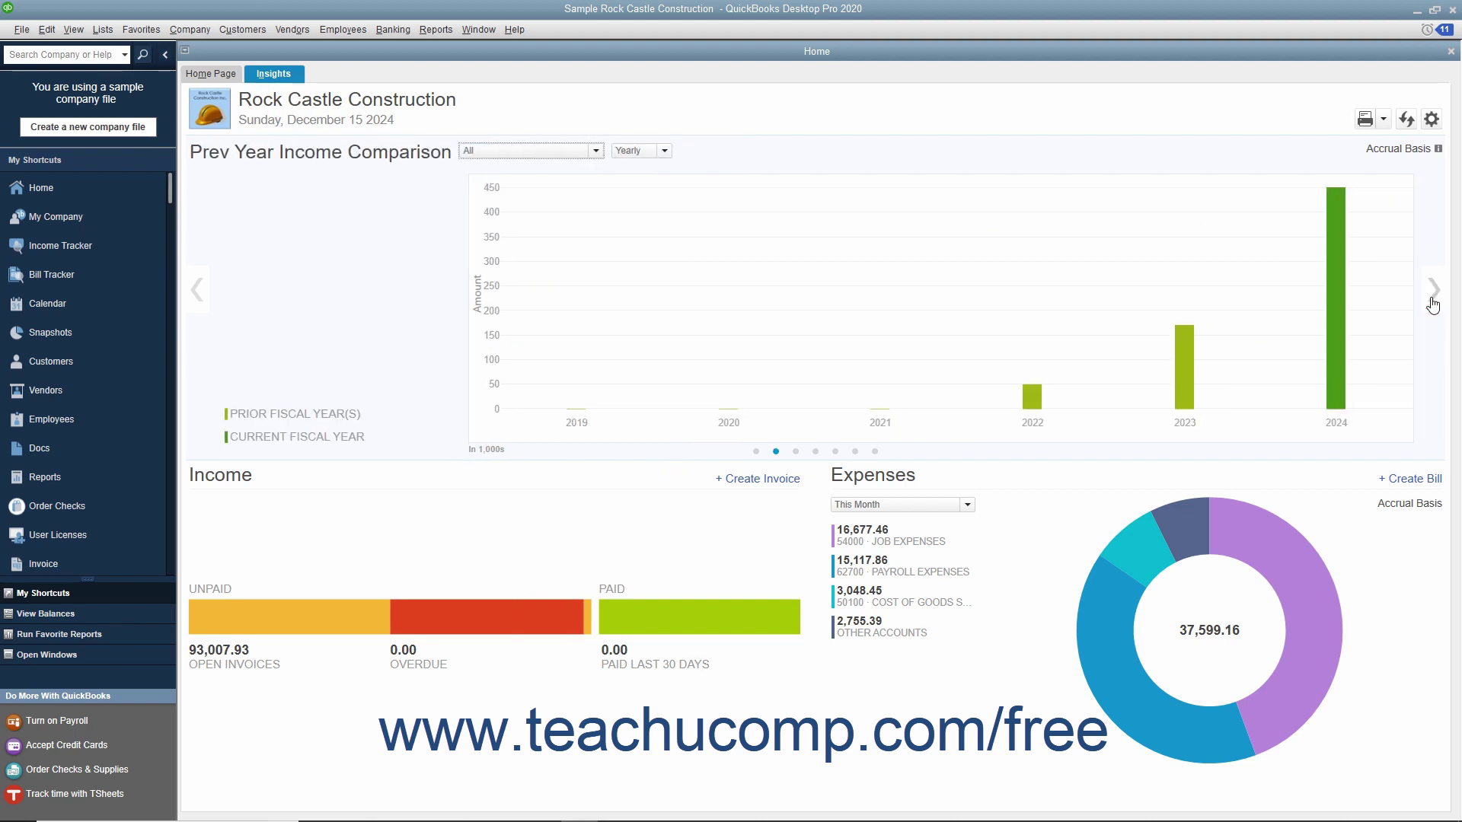
click(1432, 304)
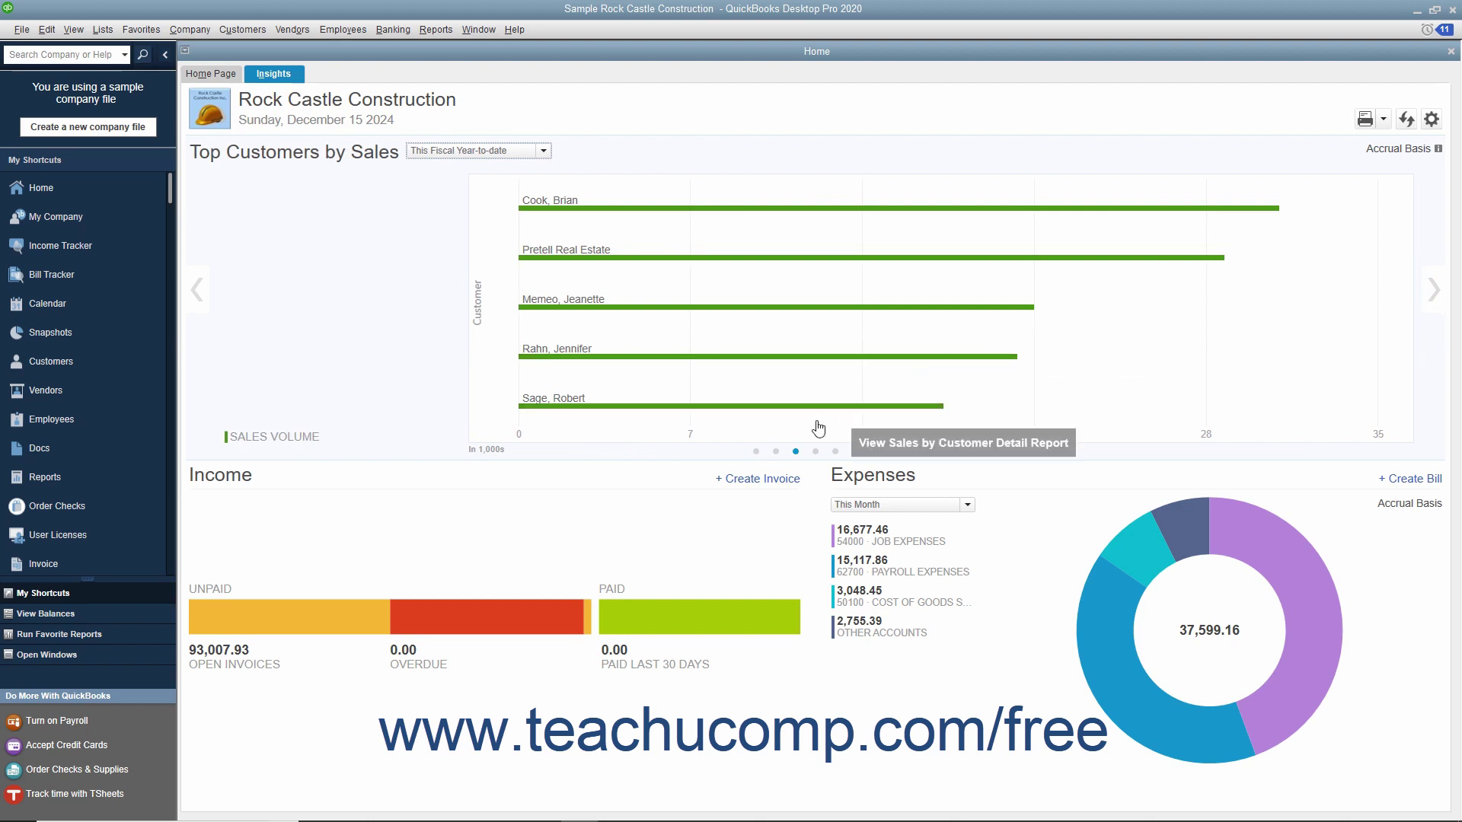
click(815, 453)
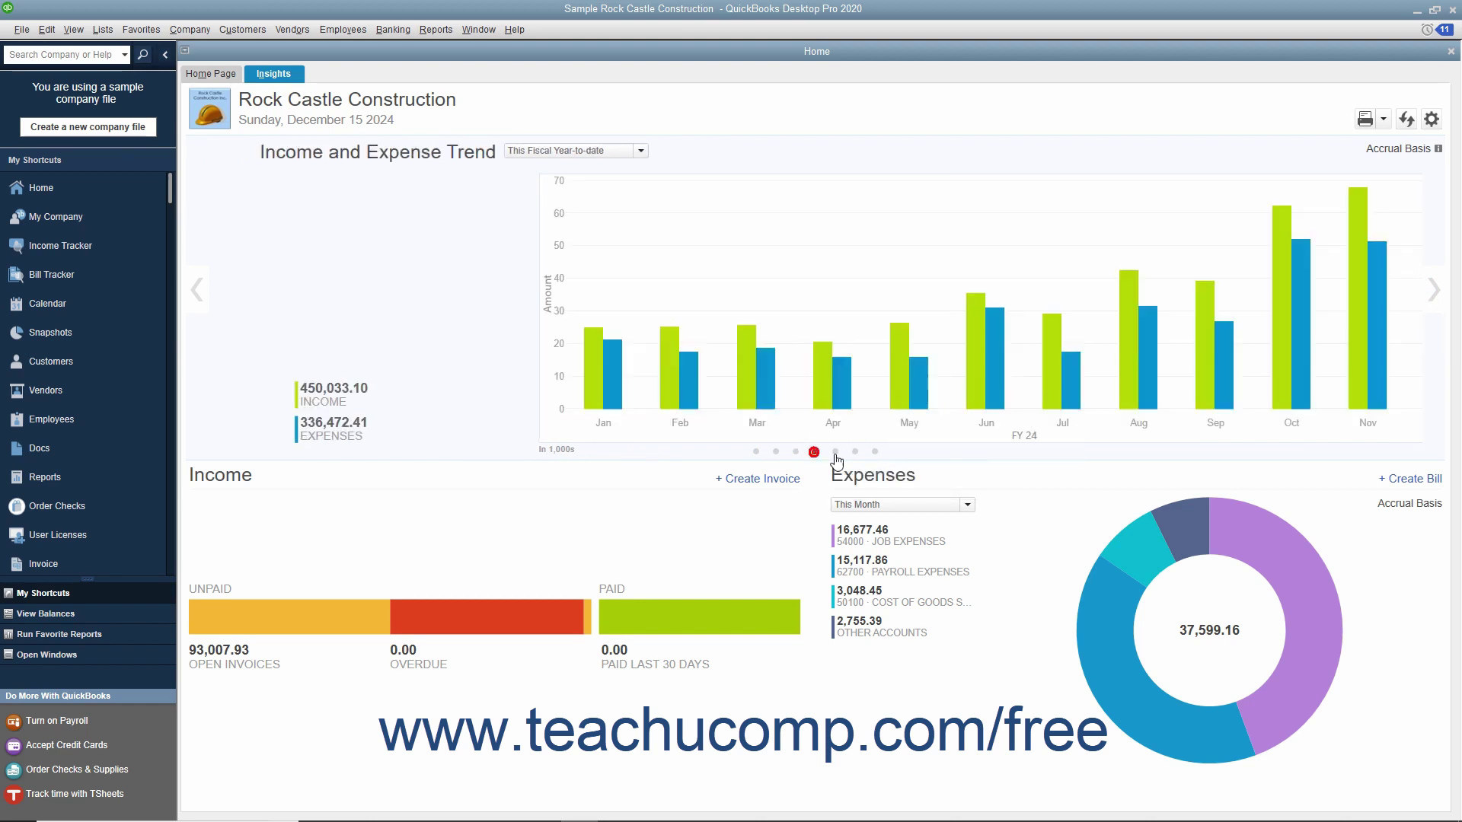
click(855, 452)
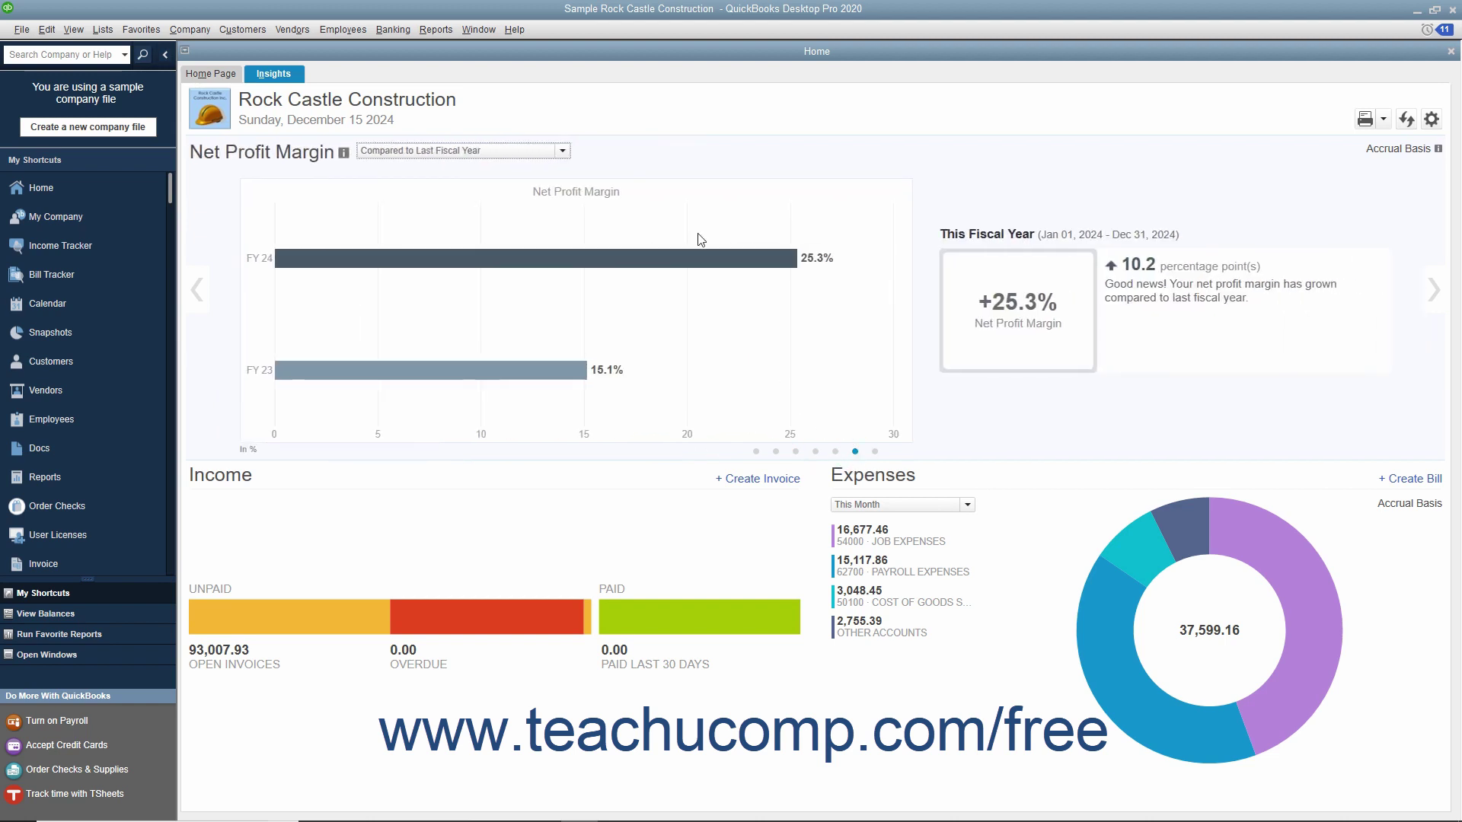
click(563, 152)
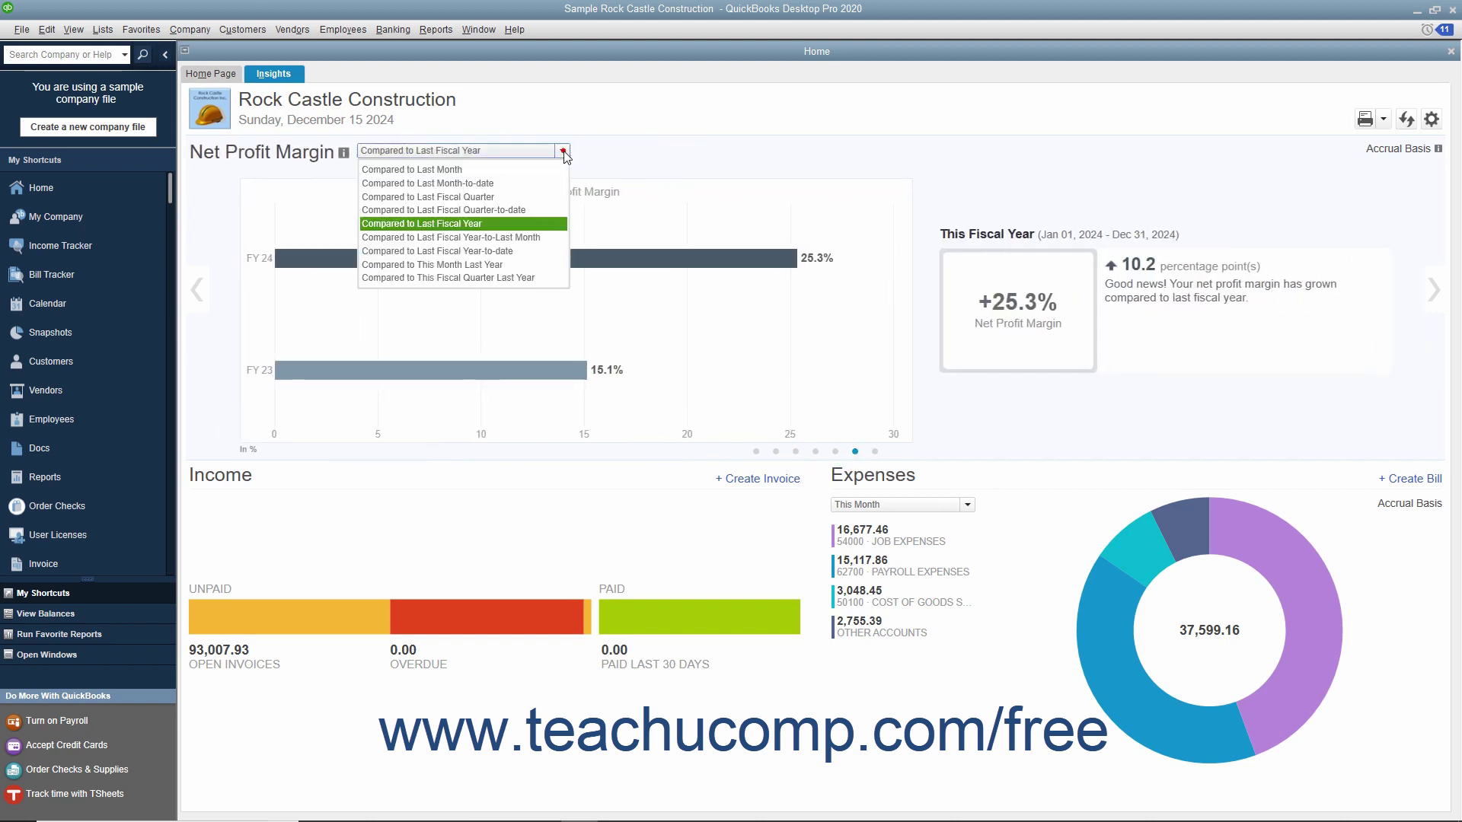
click(563, 153)
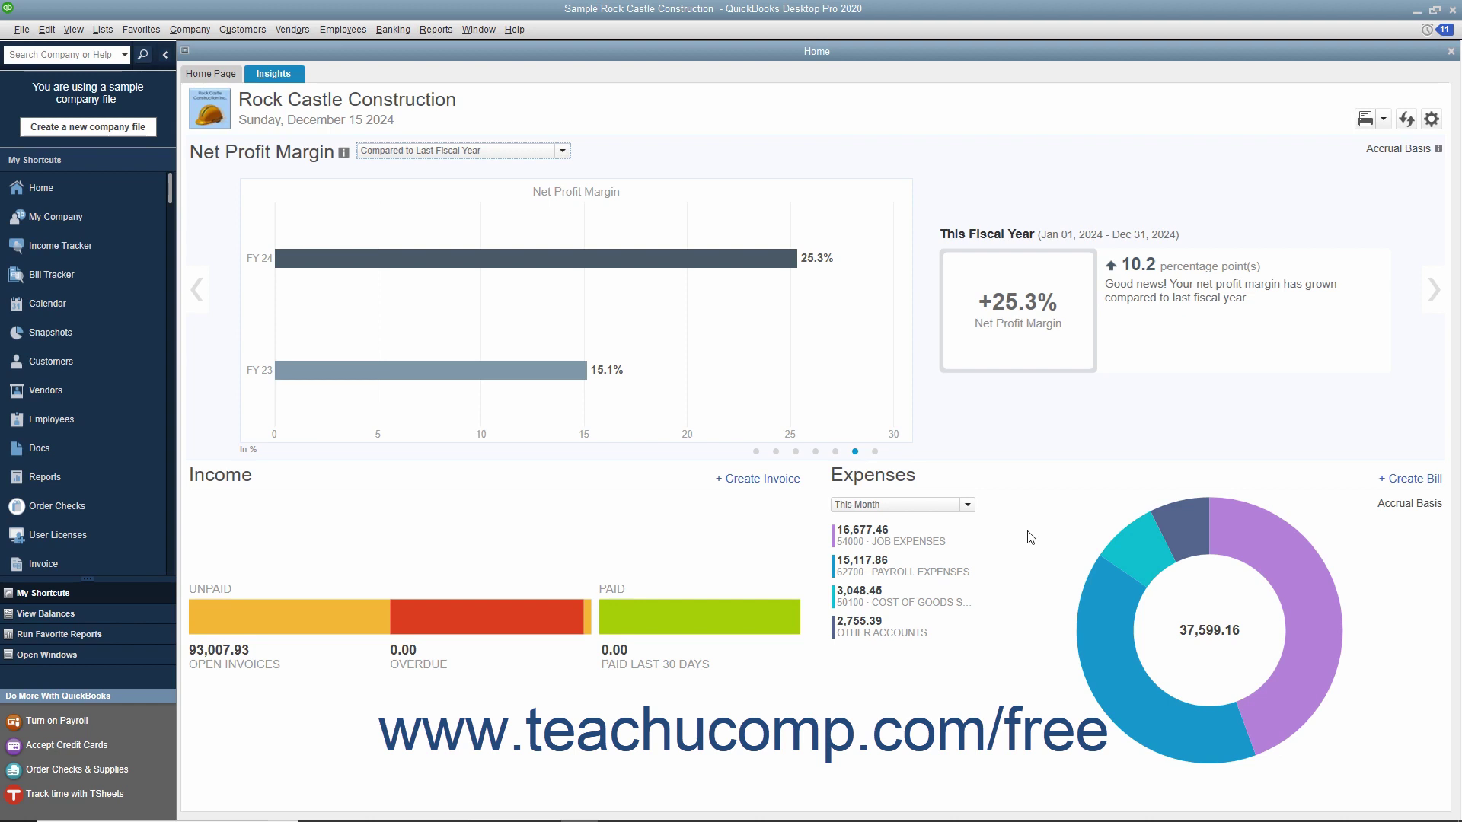
click(903, 481)
mouse_move(1105, 600)
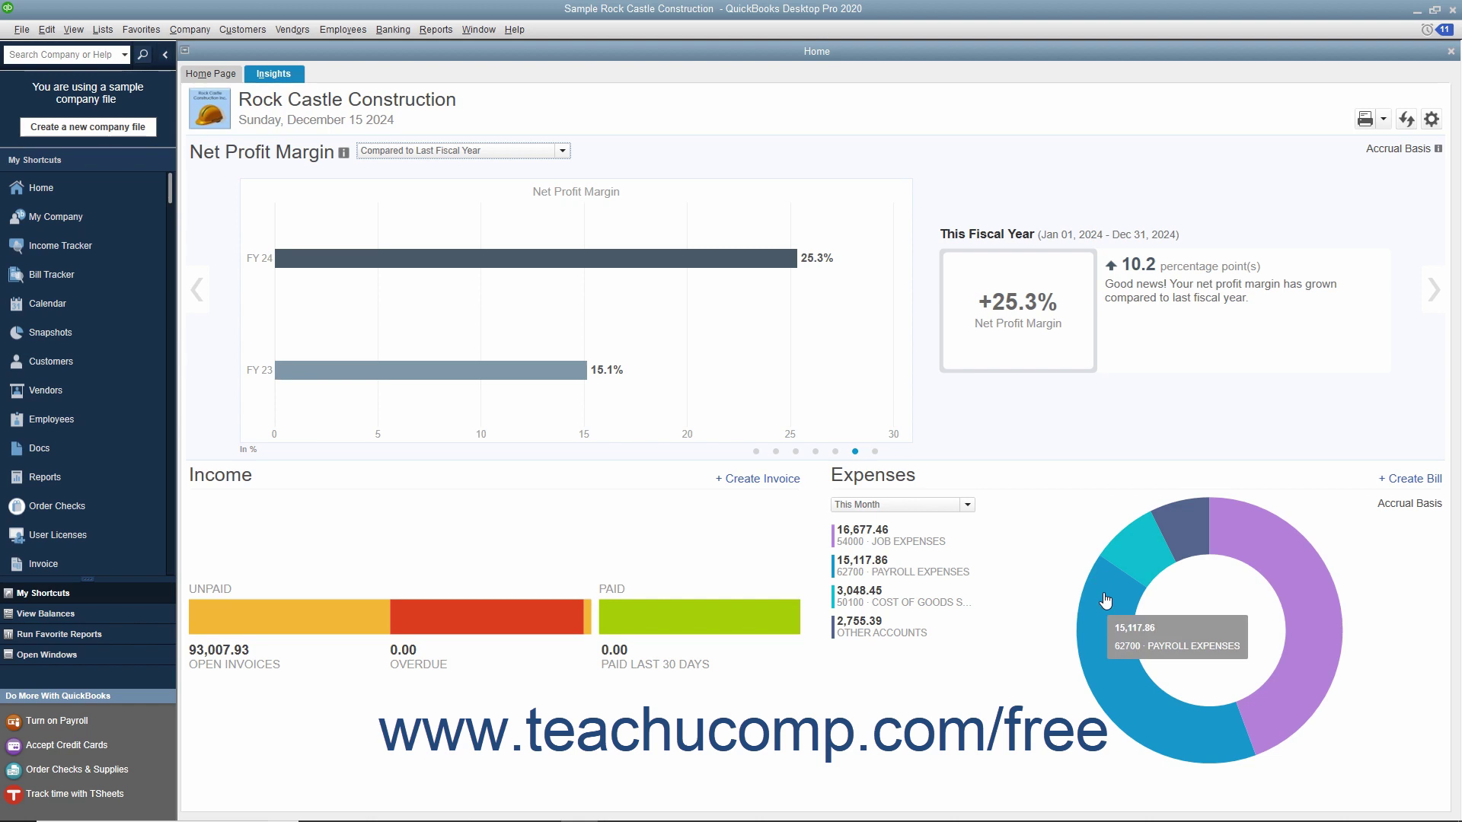
click(1104, 595)
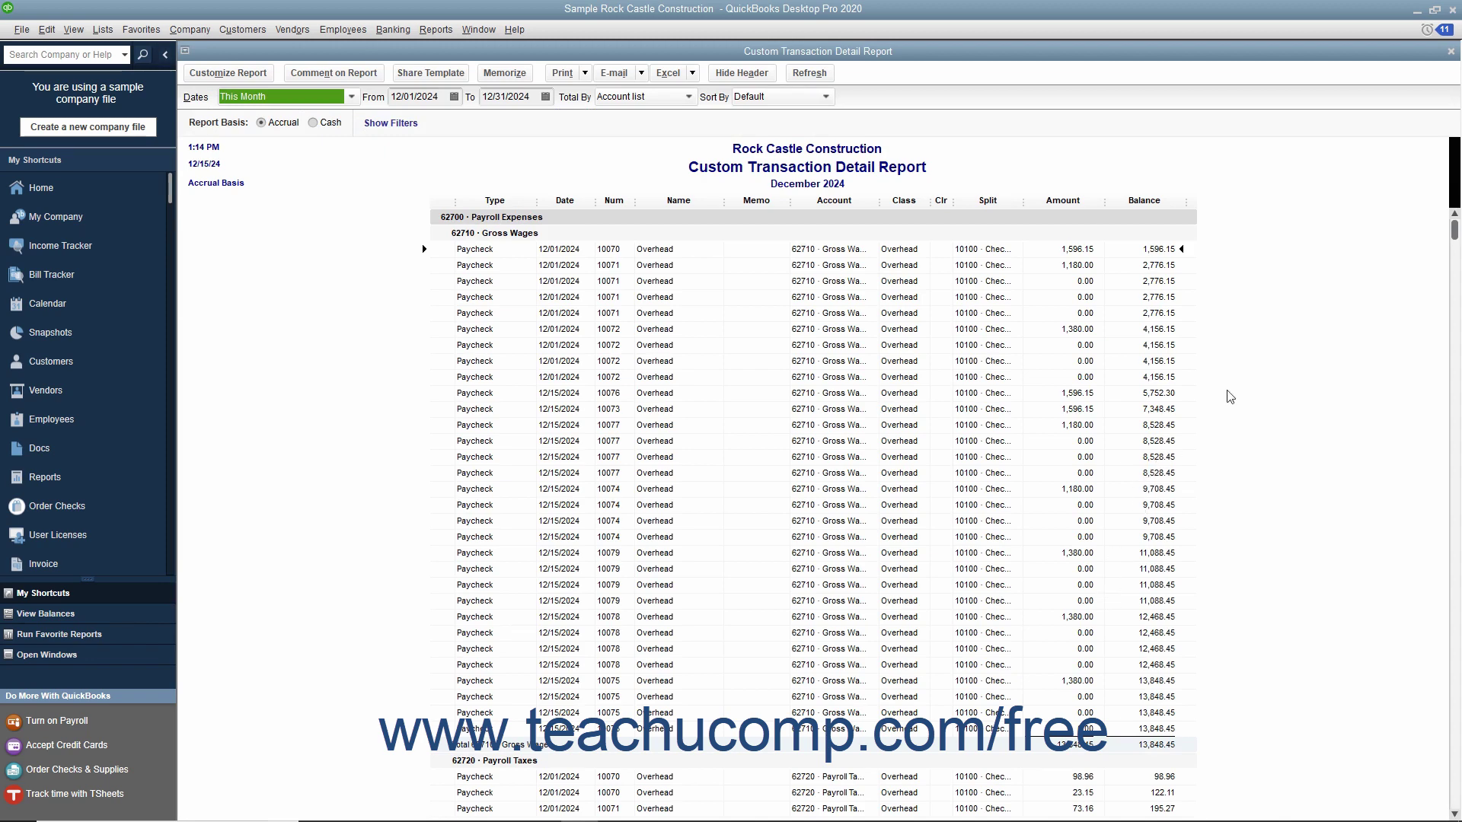
click(1450, 51)
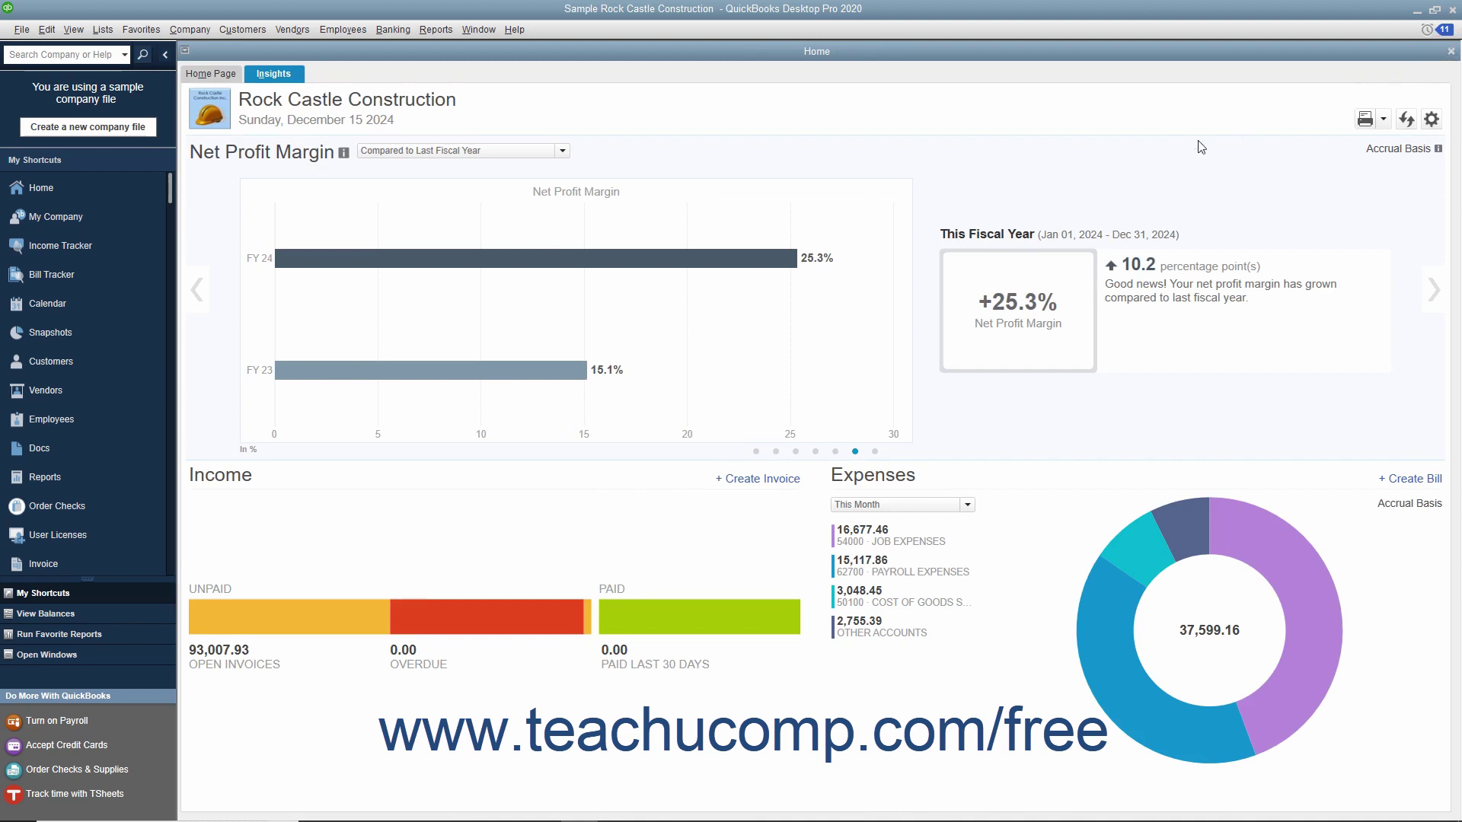
mouse_move(571, 607)
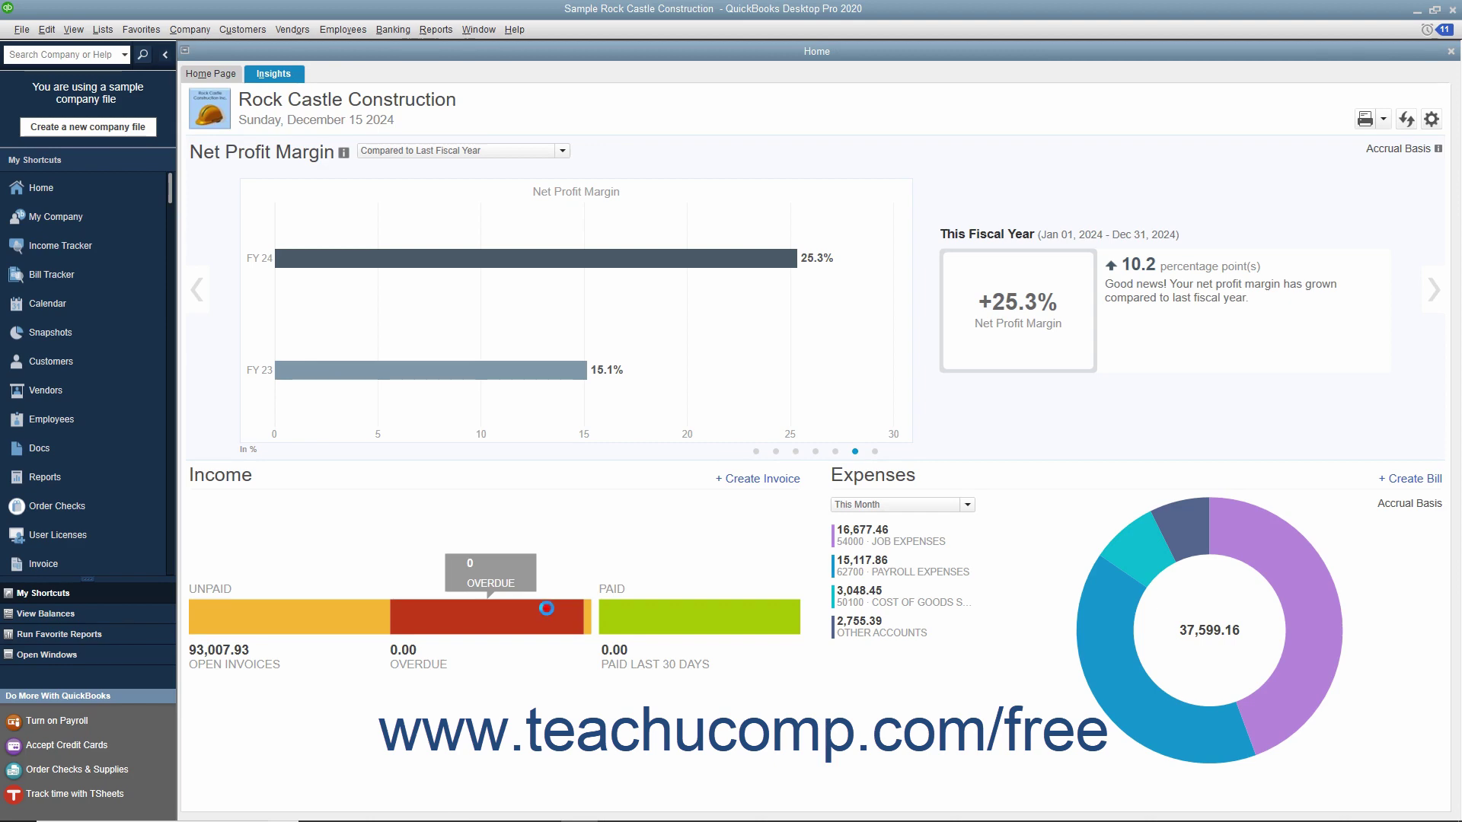
click(548, 615)
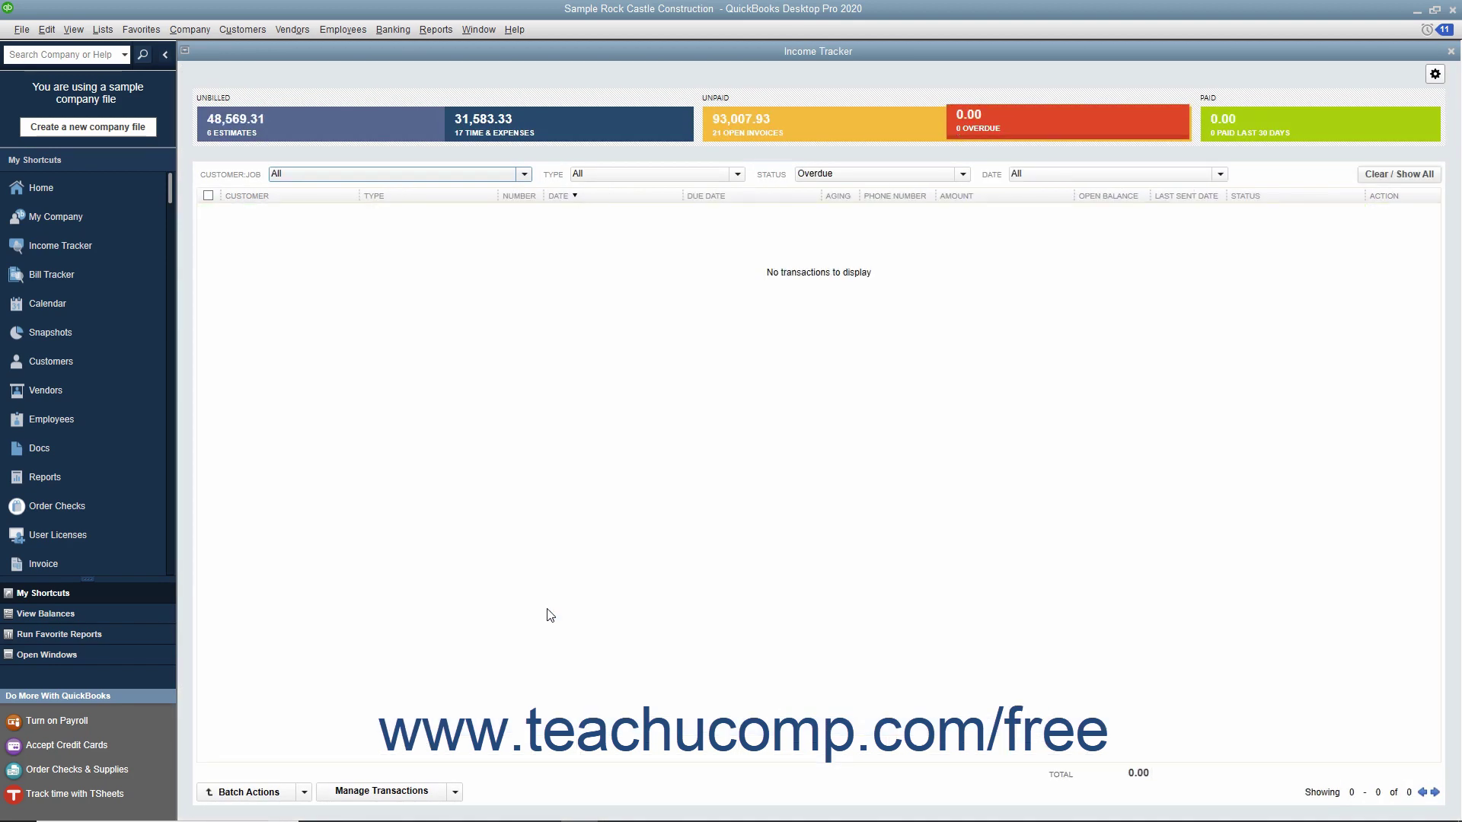
click(1451, 52)
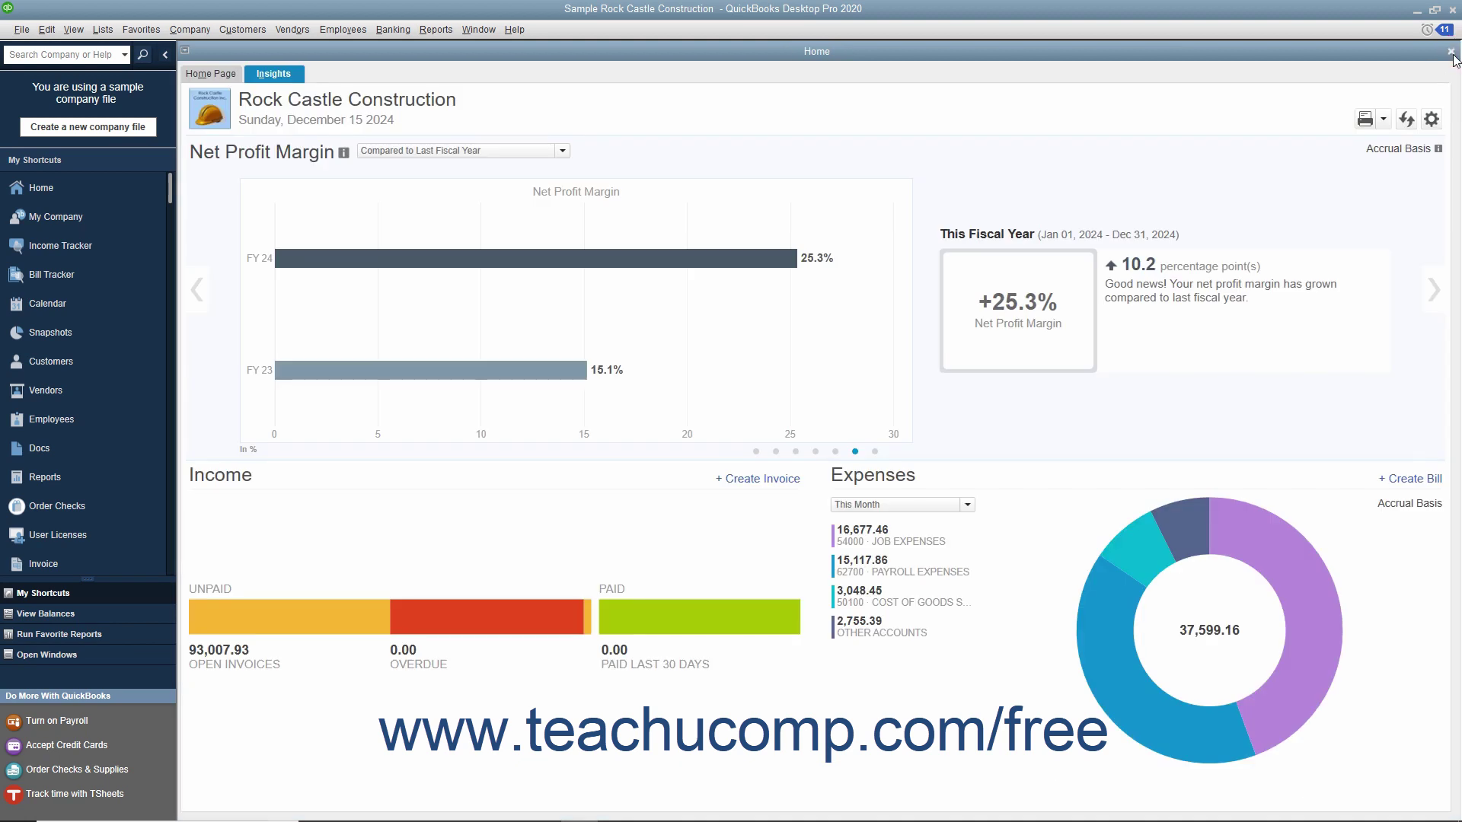
Keep expenses at This Month, discard a blank bill, then start a new invoice 1100.
click(967, 506)
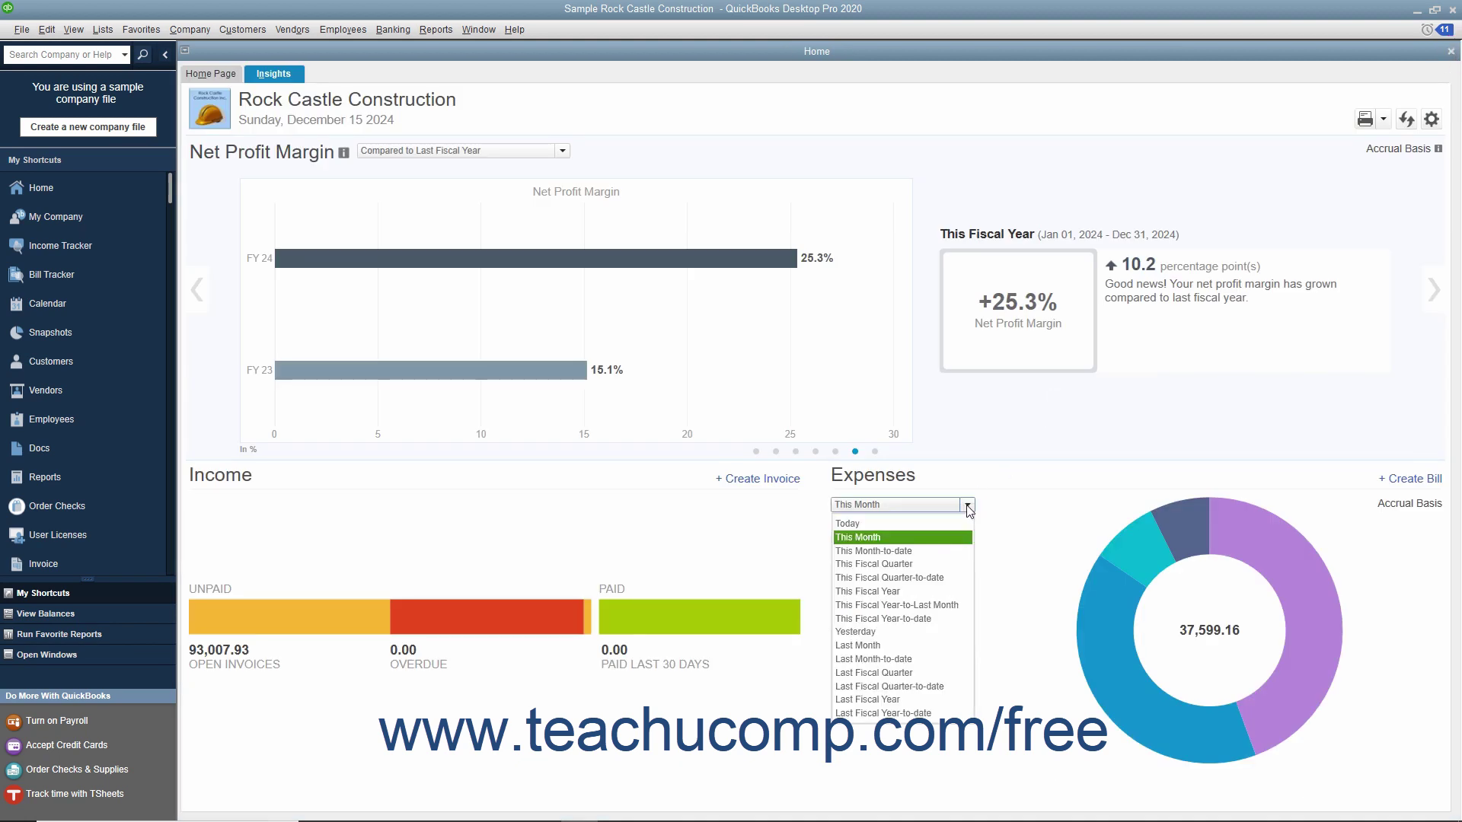
click(968, 507)
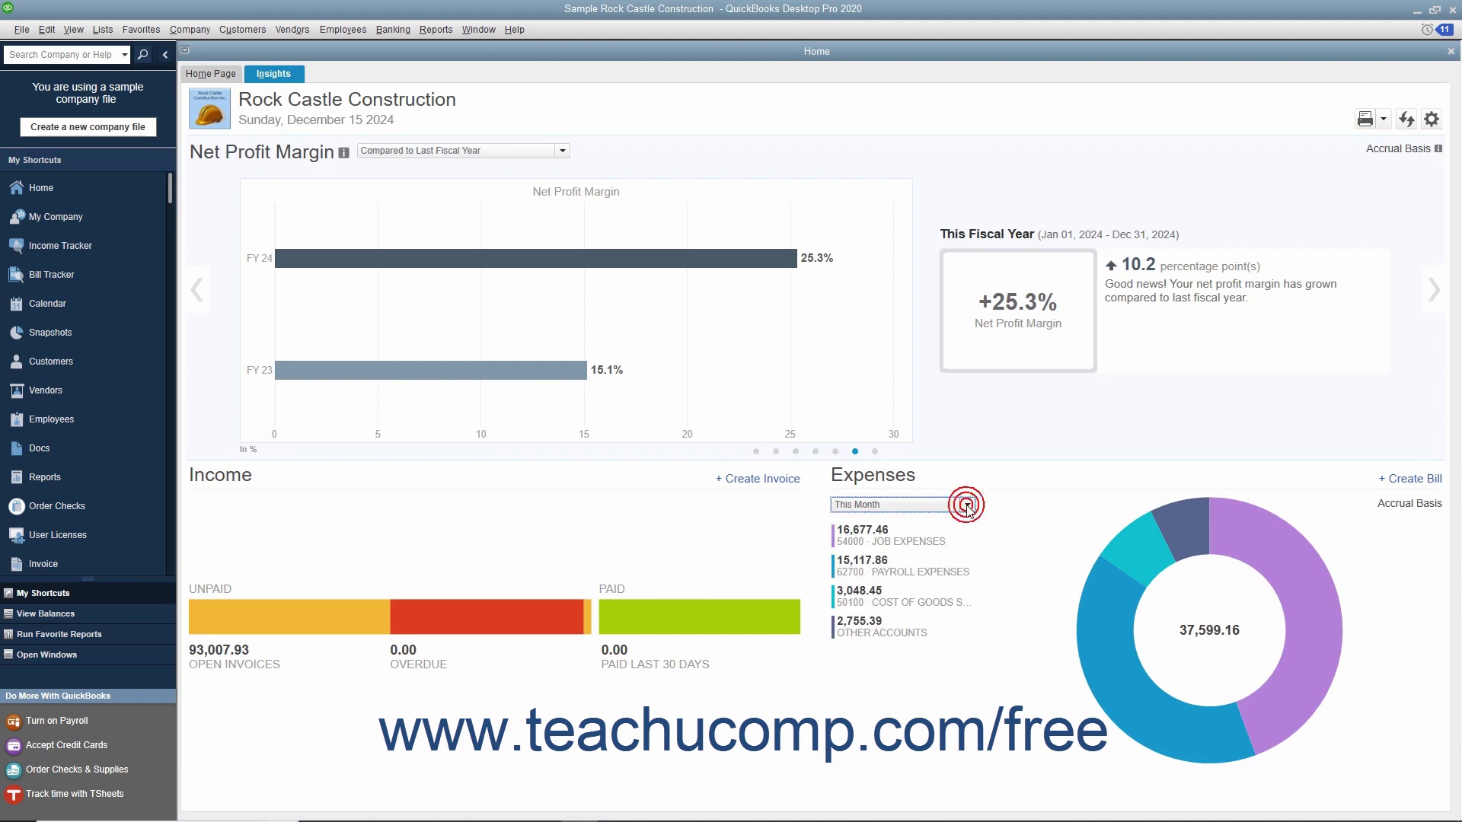
click(1407, 481)
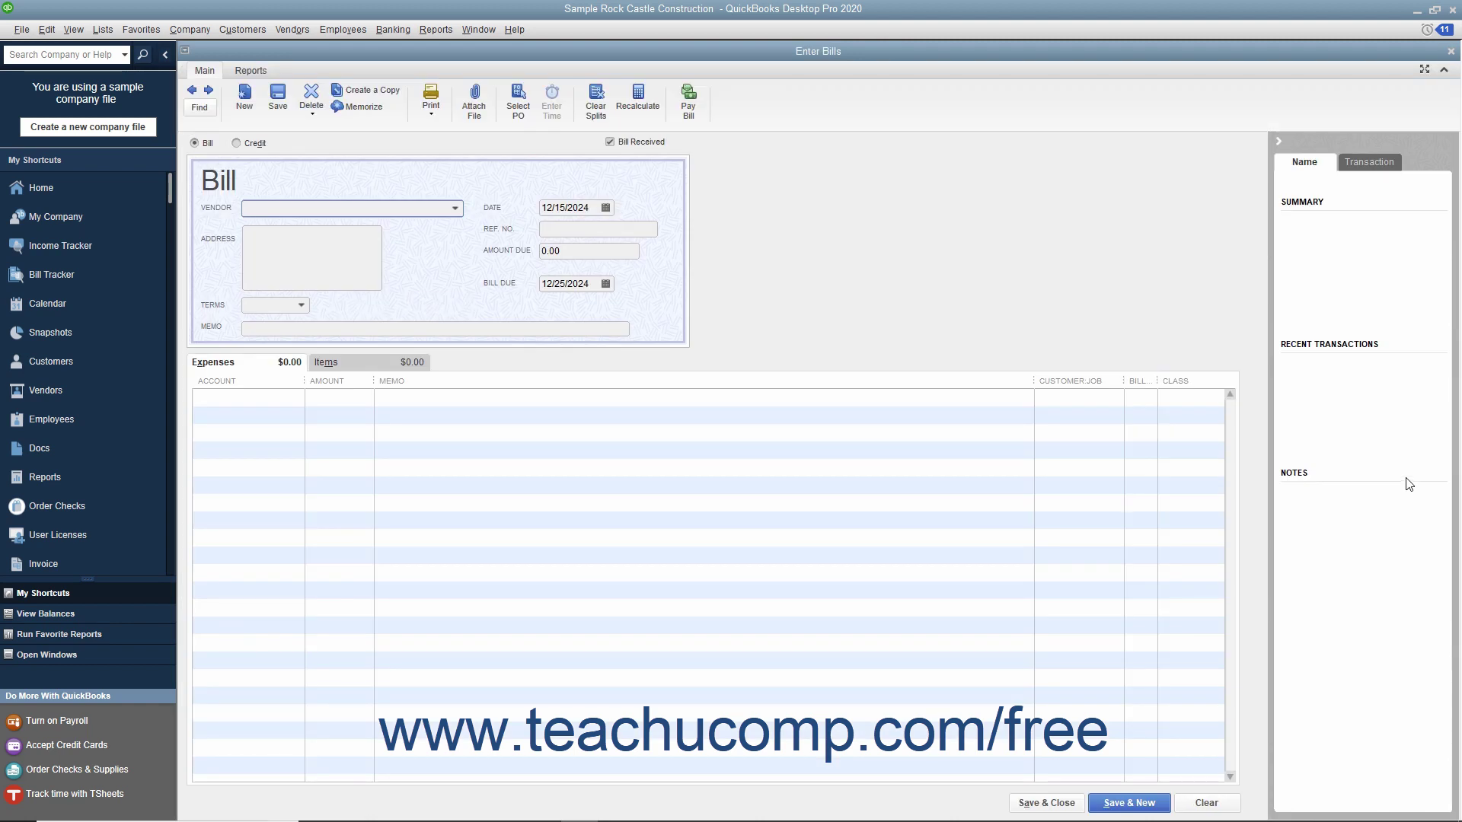
click(1450, 51)
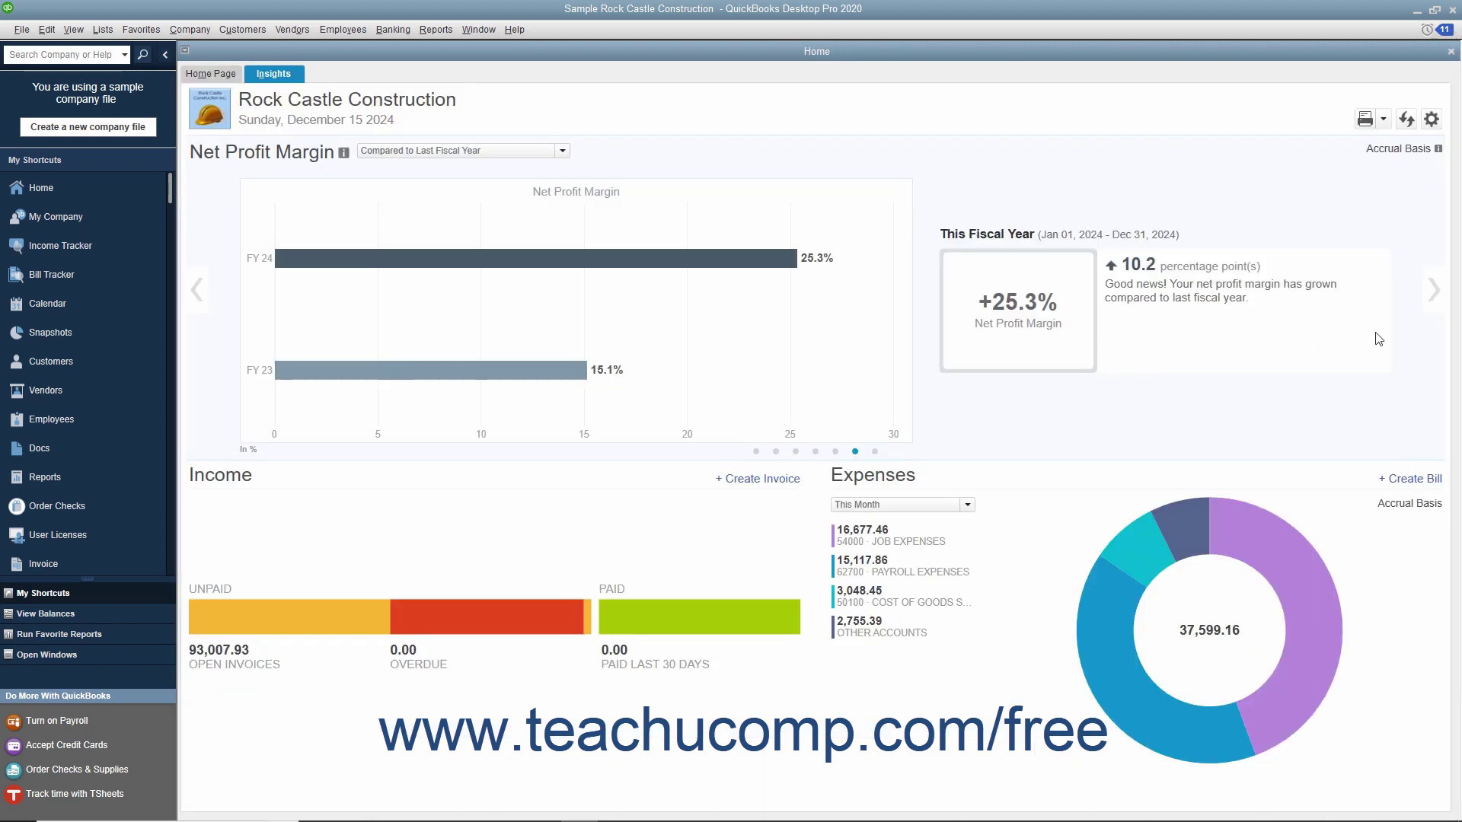
click(756, 480)
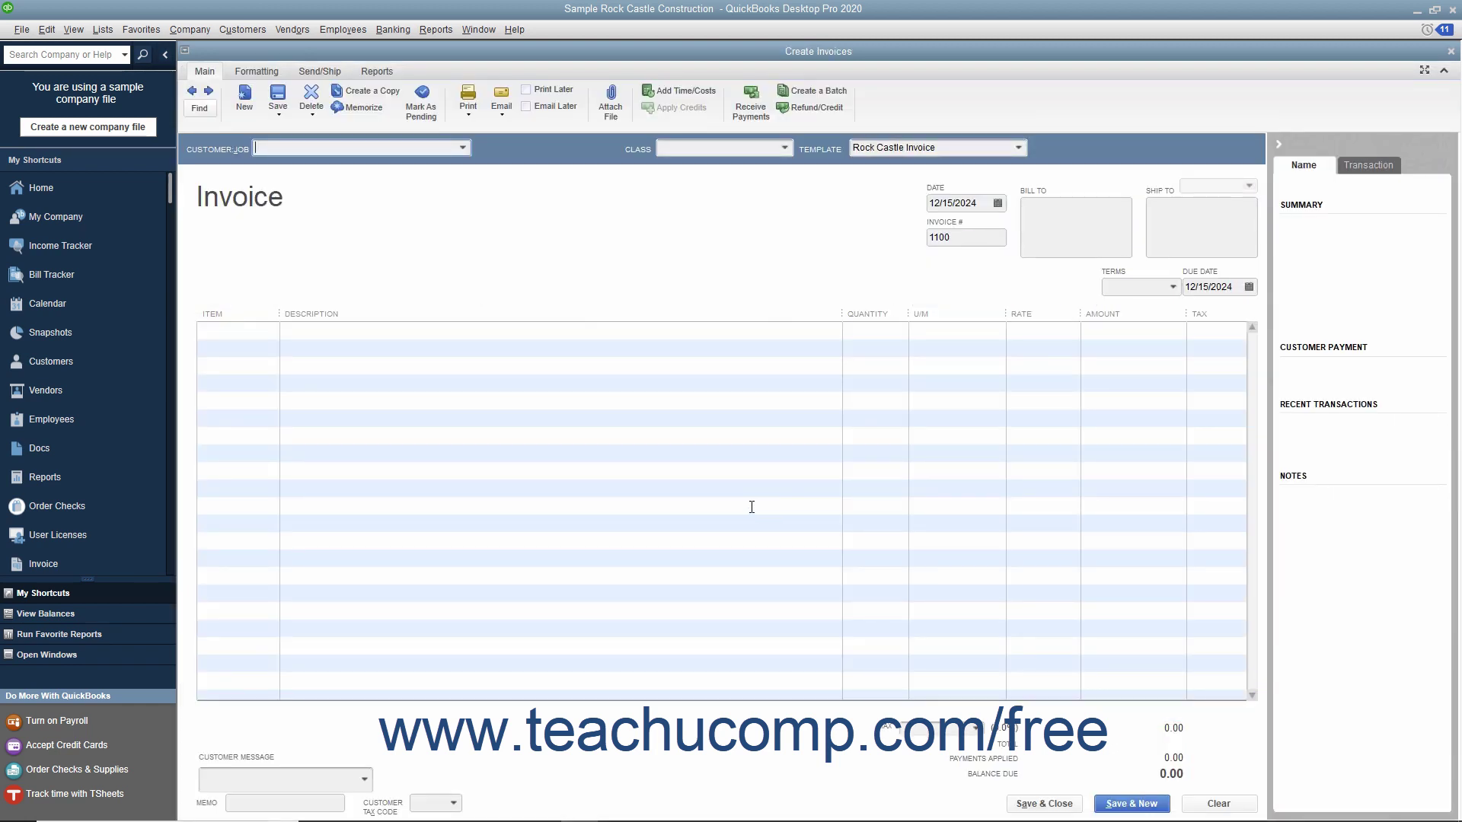